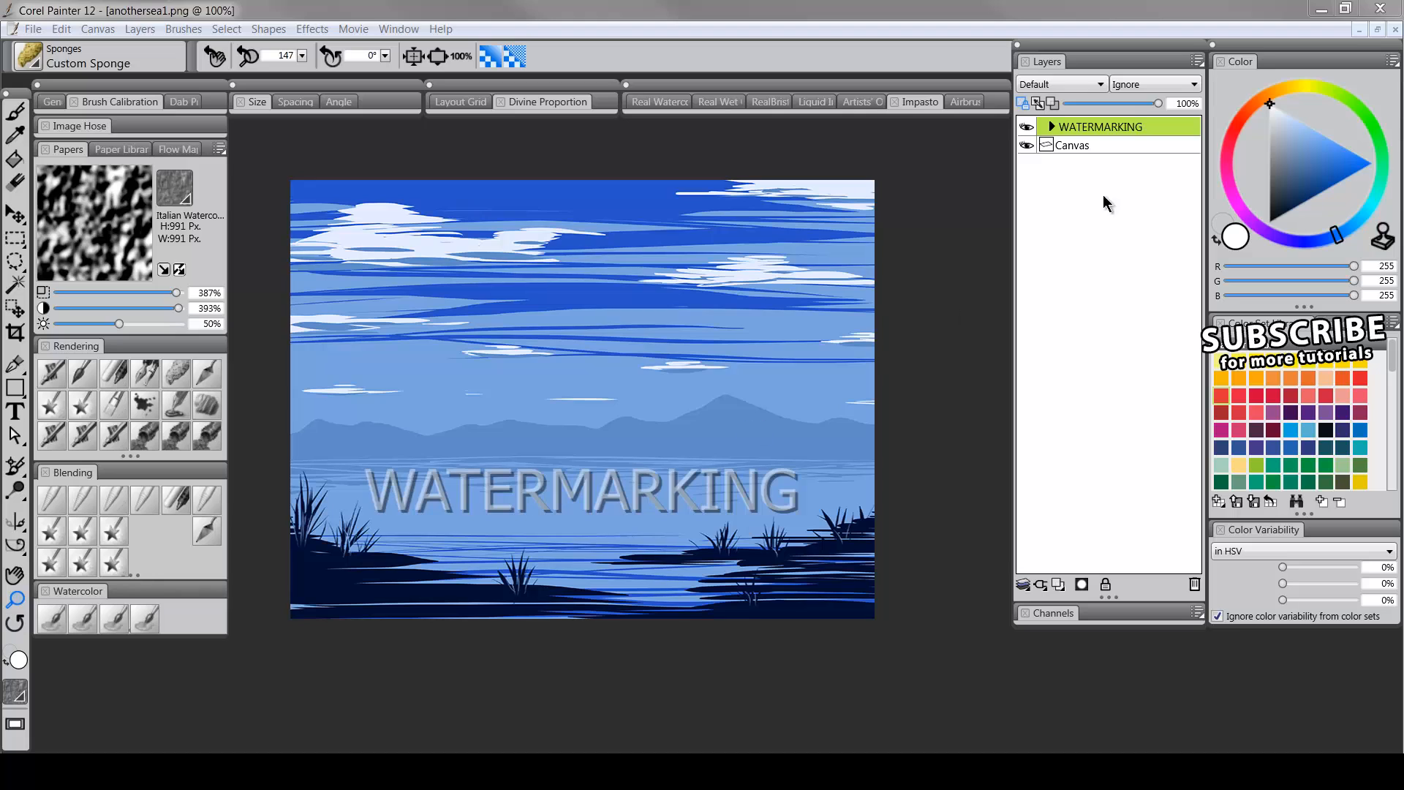
- Expand the WATERMARKING group and lower the opacity of its text layer to about 29% and its Shadow layer to 9%
{"action": "left_click", "coordinate": [1053, 126]}
{"action": "left_click", "coordinate": [1094, 145]}
{"action": "left_click", "coordinate": [1087, 104]}
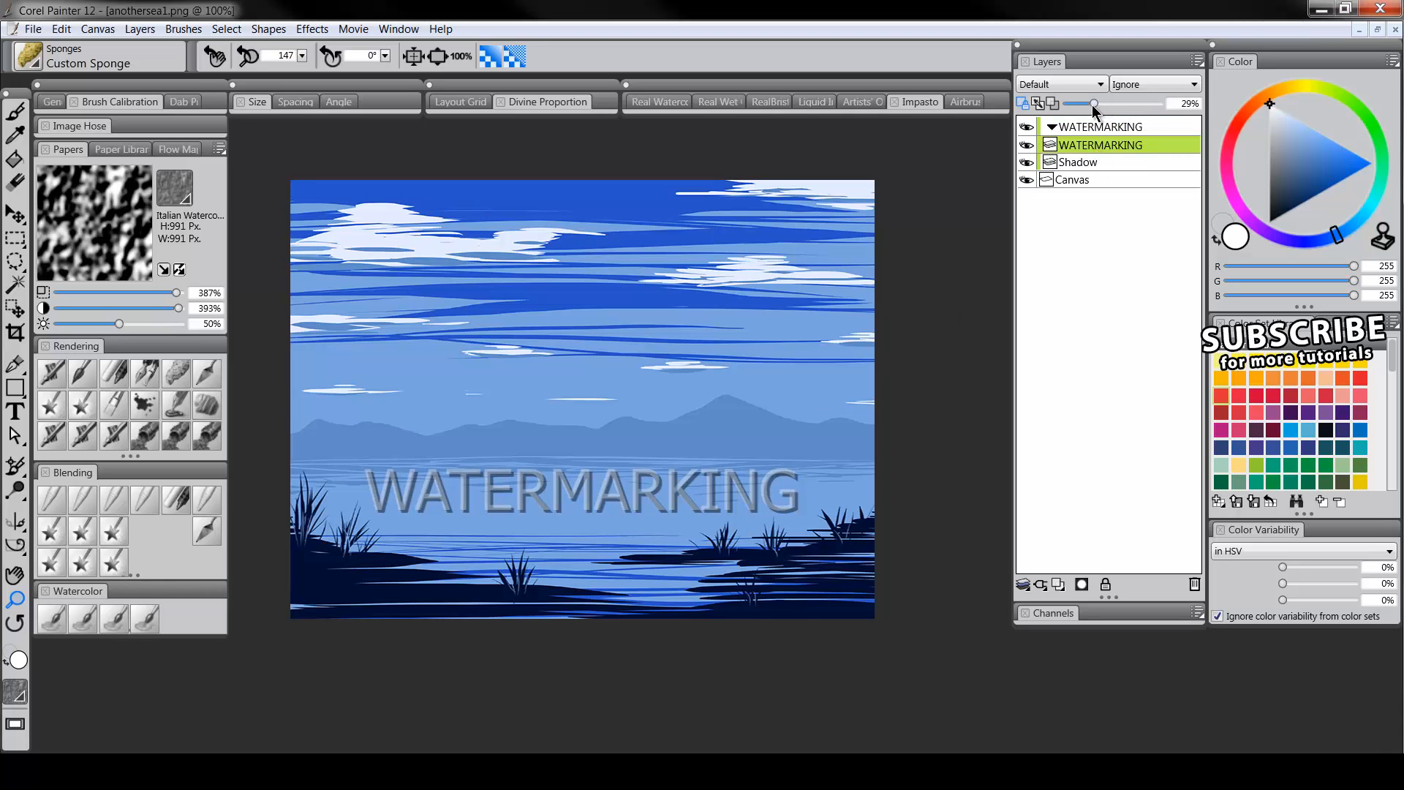
{"action": "left_click", "coordinate": [1088, 162]}
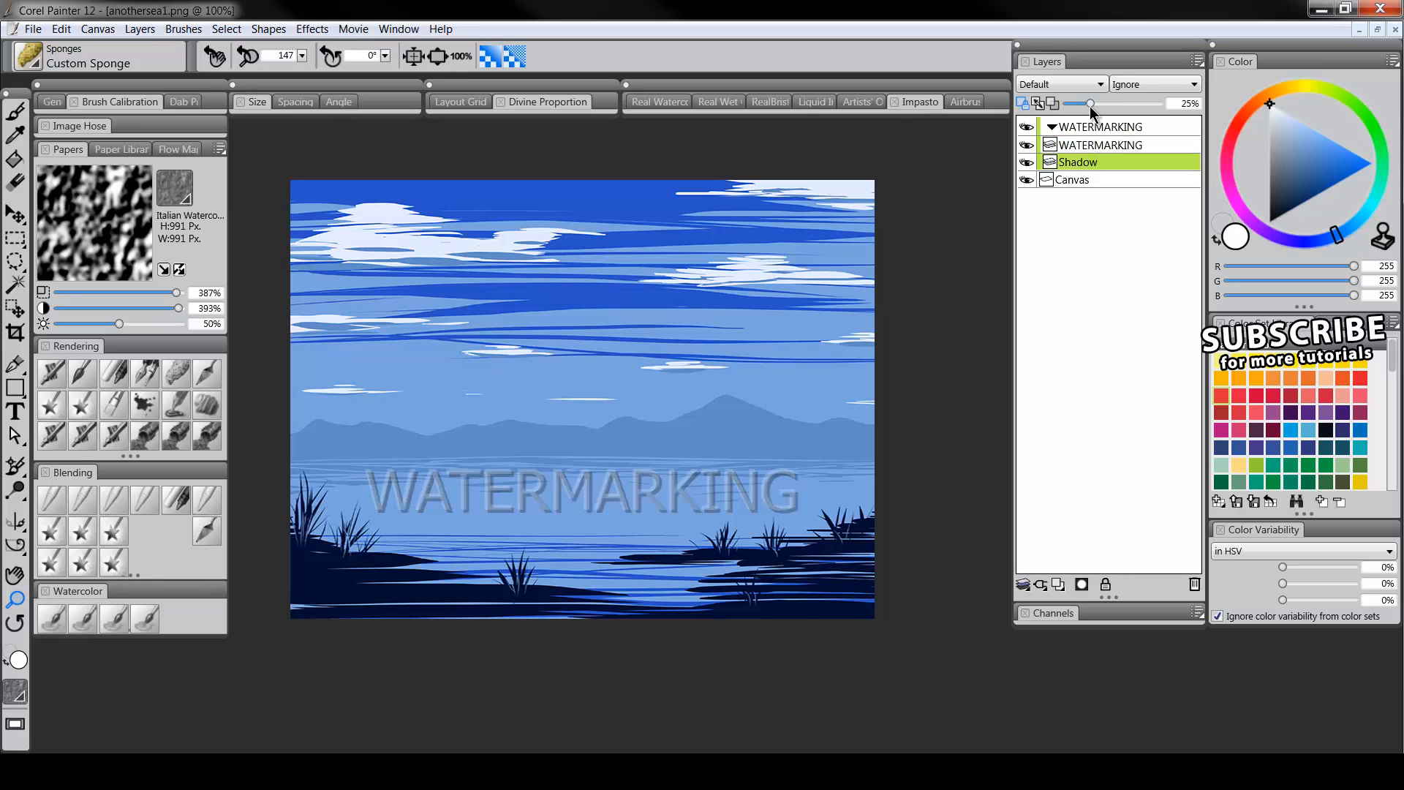
{"action": "left_click", "coordinate": [1085, 104]}
{"action": "left_click_drag", "start_coordinate": [1081, 104], "coordinate": [1077, 104]}
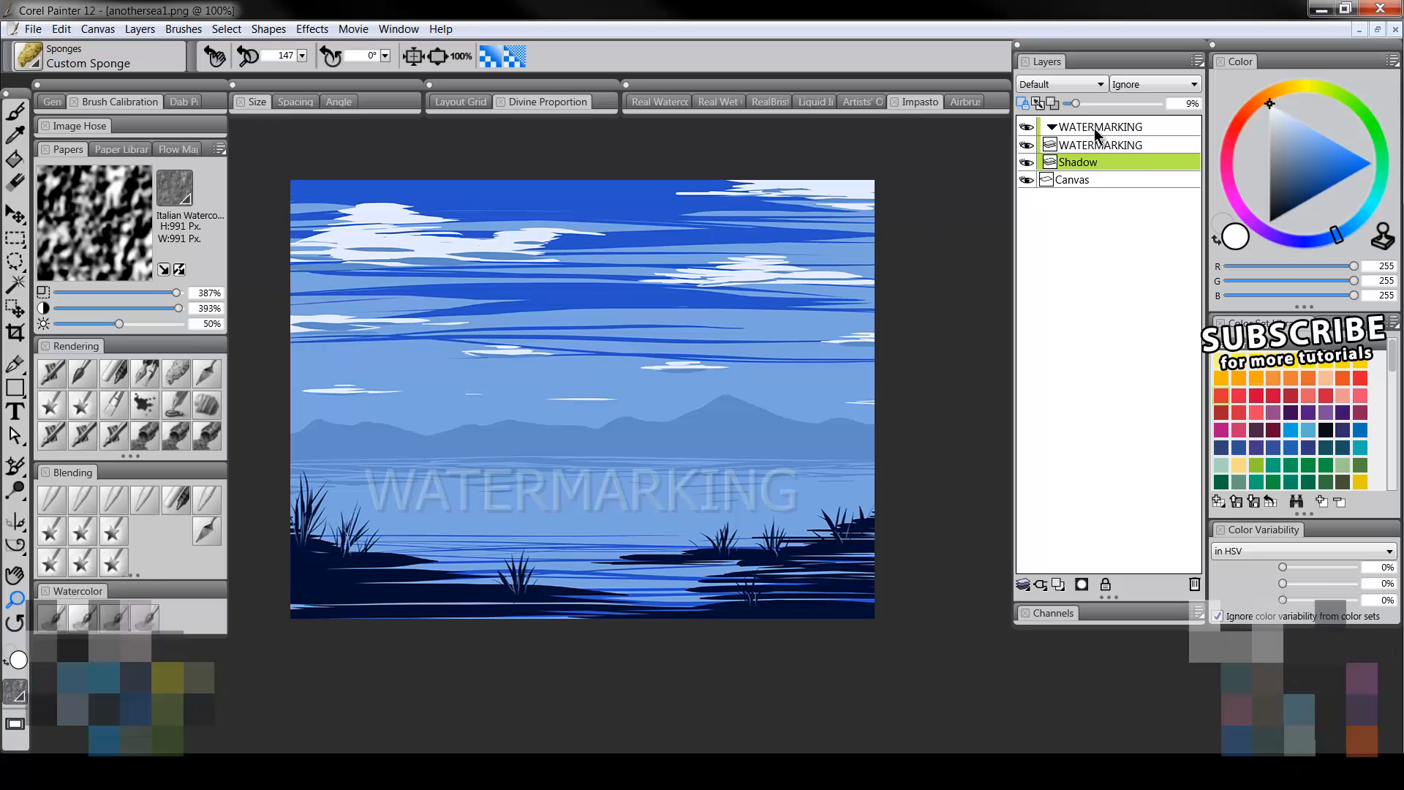
- Collapse the WATERMARKING group into a single layer
{"action": "left_click", "coordinate": [1084, 129]}
{"action": "left_click", "coordinate": [1053, 126]}
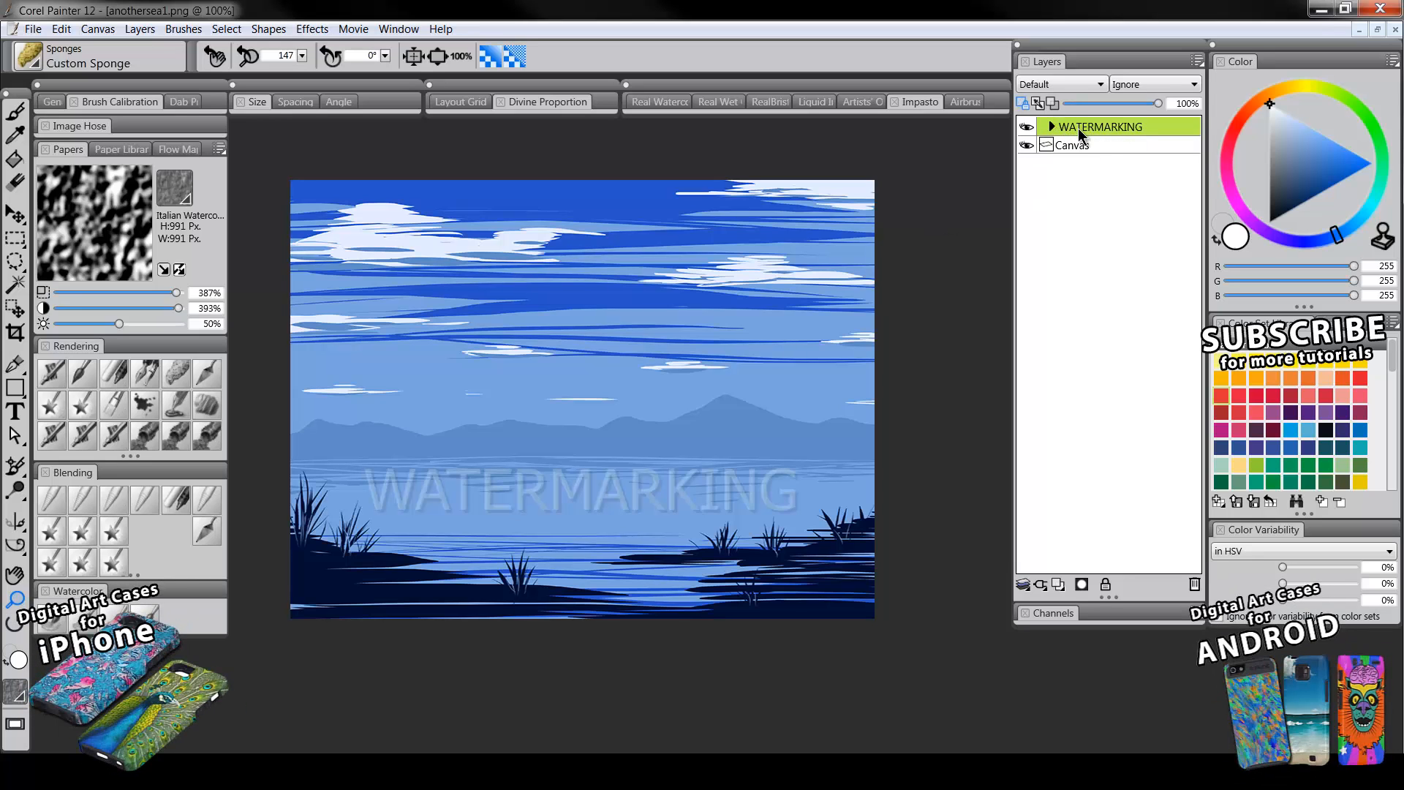
{"action": "key", "text": "ctrl+e"}
{"action": "left_click", "coordinate": [1079, 131]}
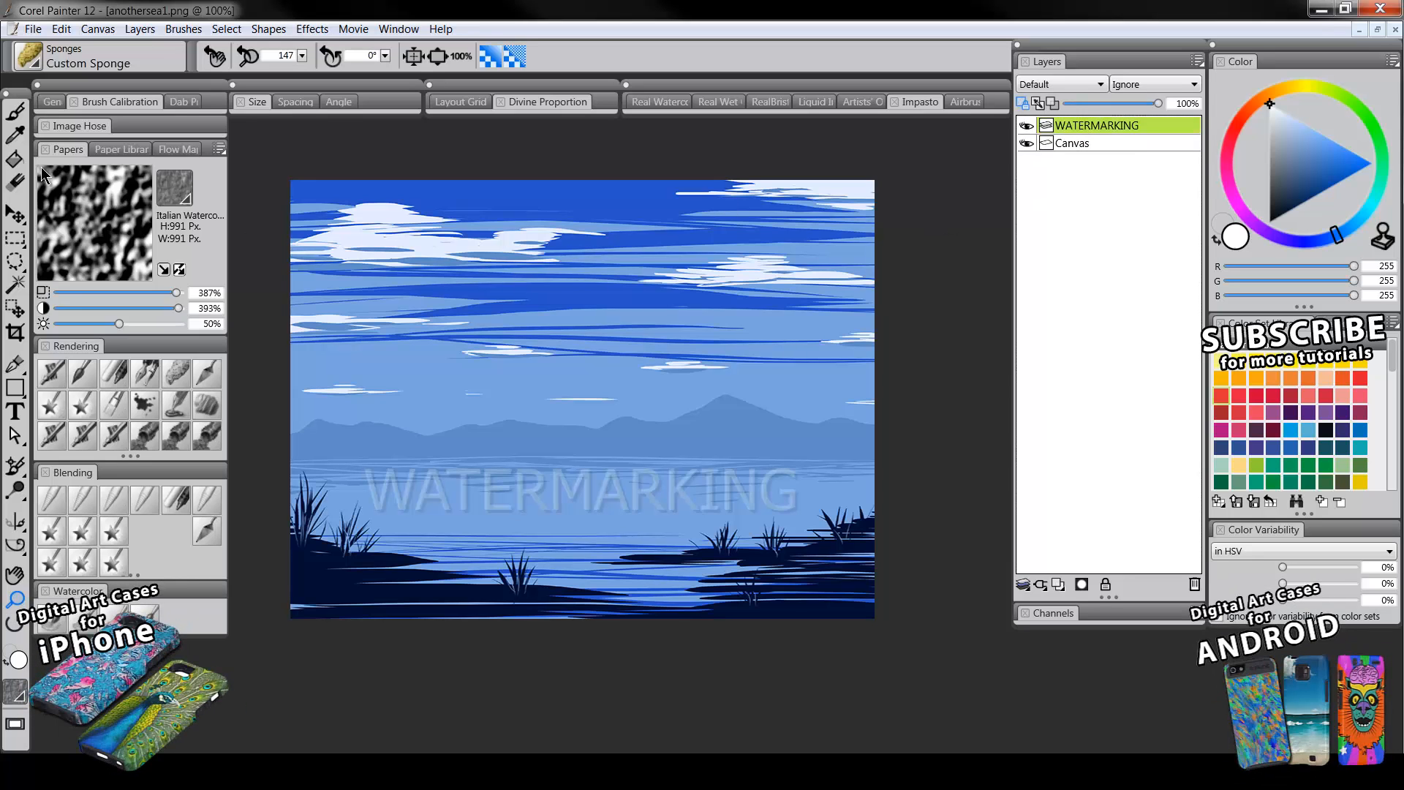
- Try shrinking the WATERMARKING text into the painting's lower-left corner, commit the transformation, and undo it
{"action": "left_click", "coordinate": [16, 215]}
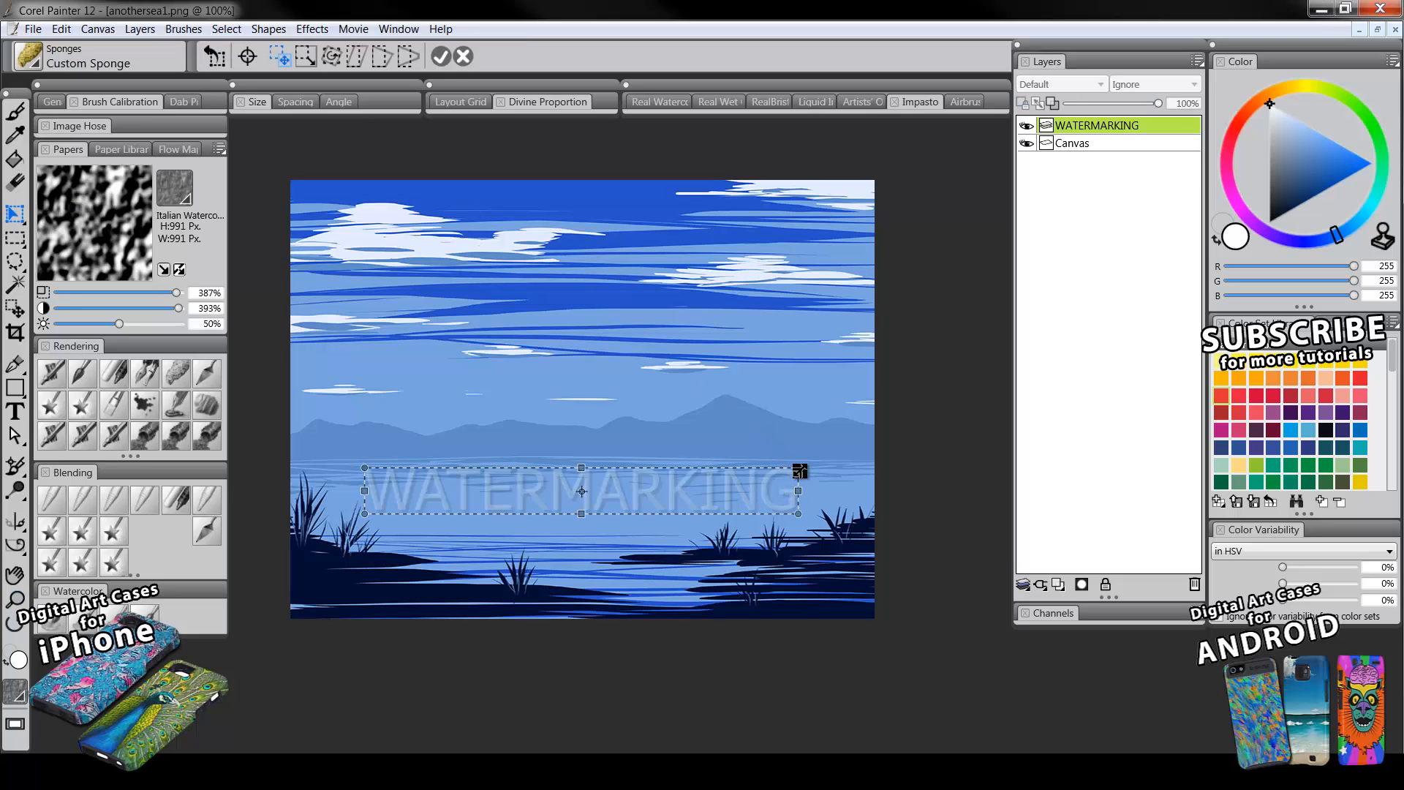
{"action": "left_click_drag", "start_coordinate": [787, 476], "coordinate": [446, 601]}
{"action": "left_click", "coordinate": [1086, 152]}
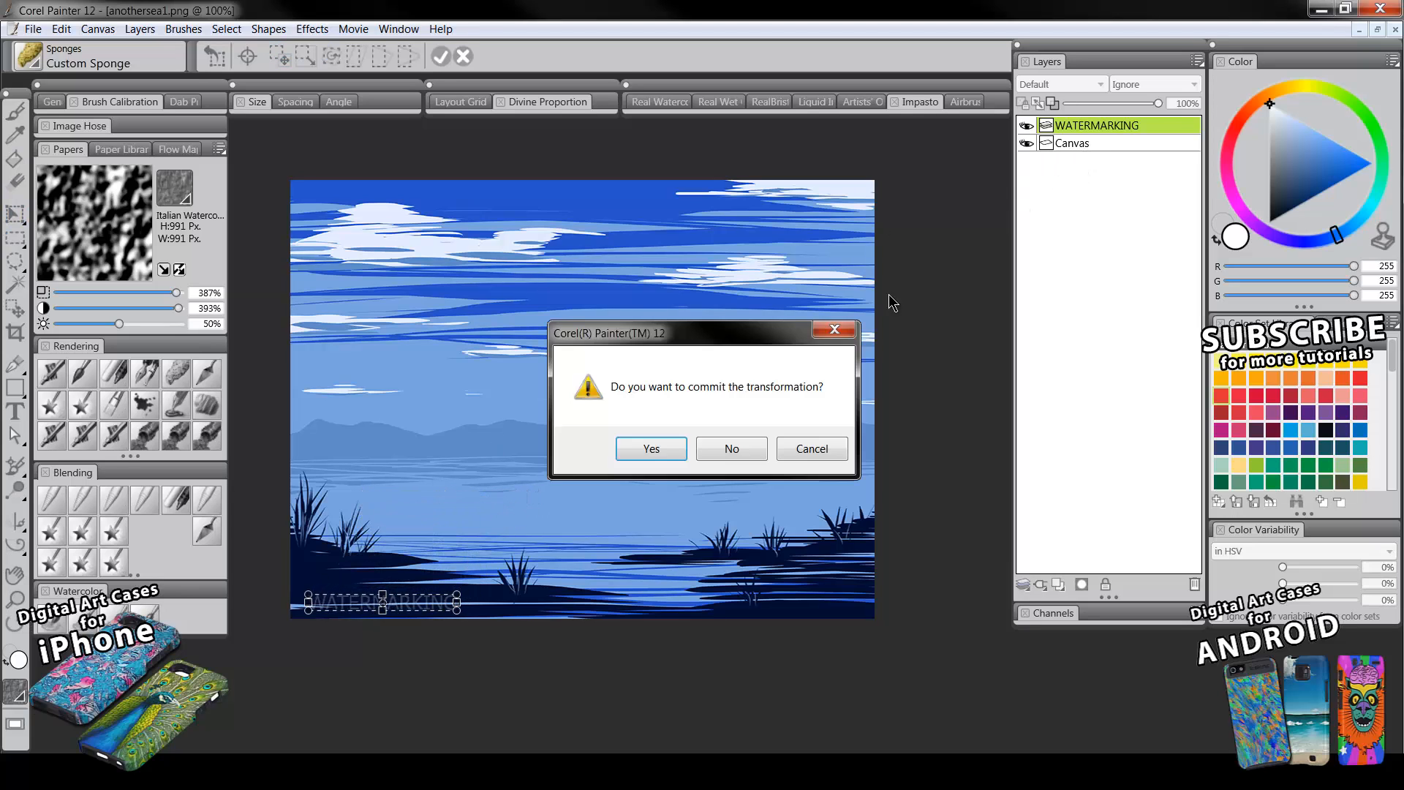
{"action": "left_click", "coordinate": [658, 450]}
{"action": "left_click_drag", "start_coordinate": [435, 608], "coordinate": [428, 599]}
{"action": "key", "text": "ctrl+z"}
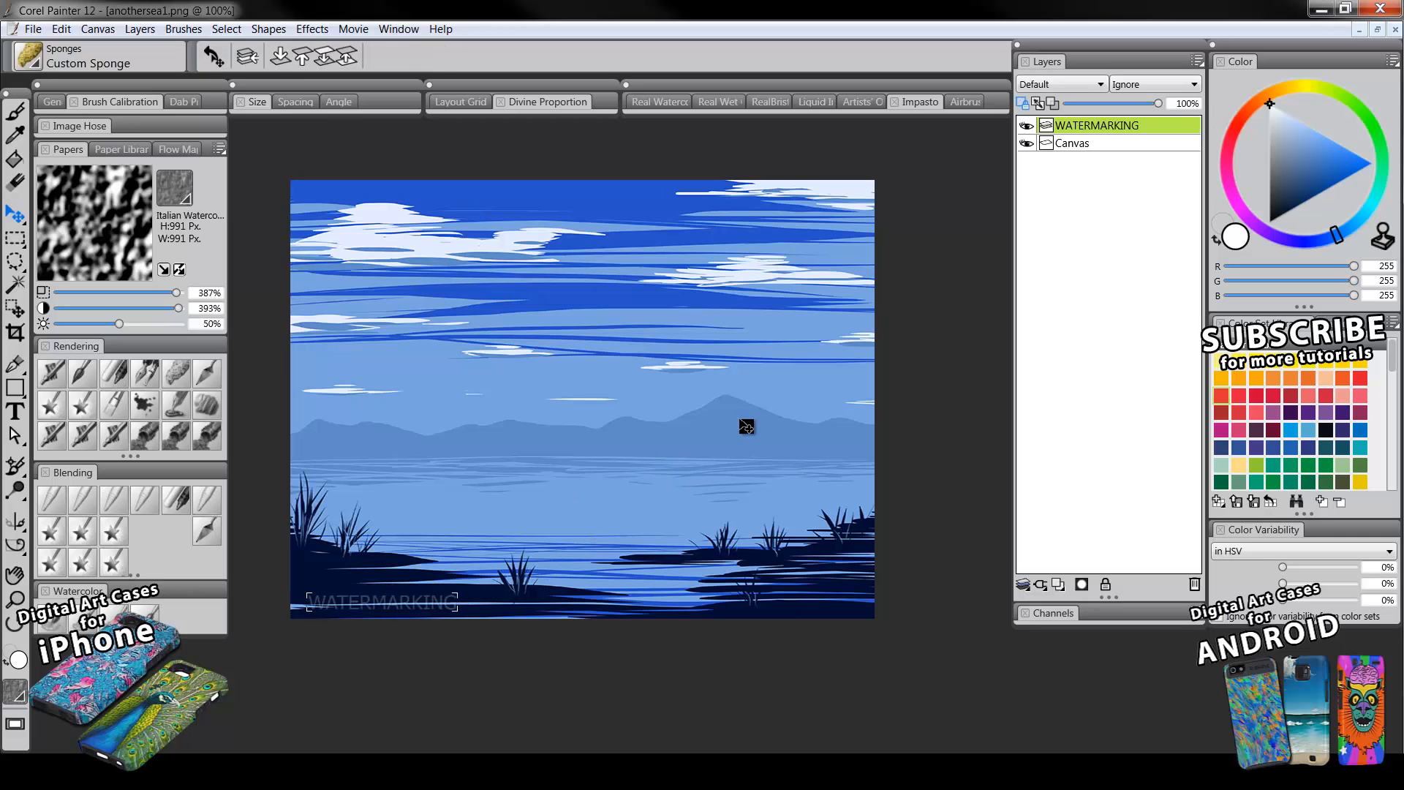
{"action": "key", "text": "ctrl+z"}
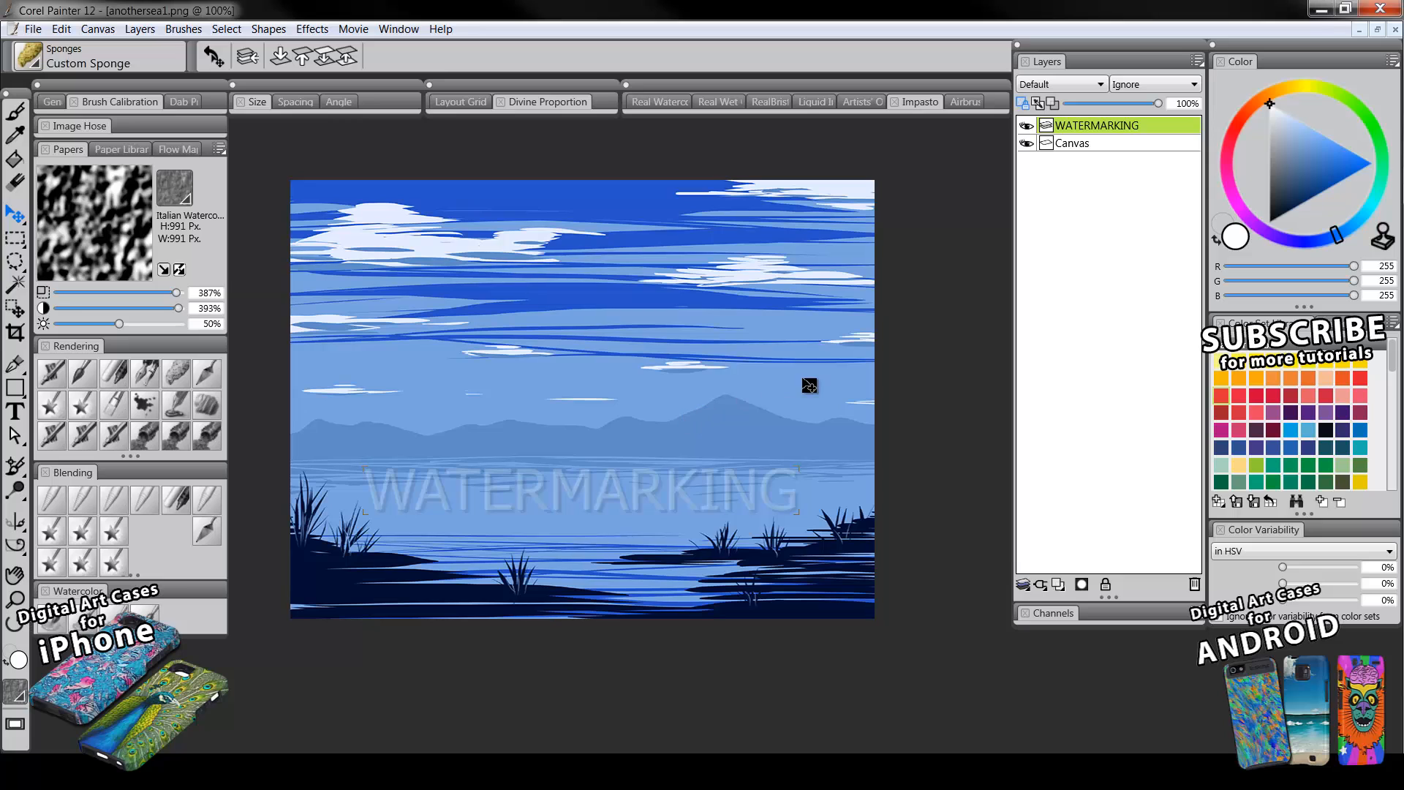
- Move the watermark text down over the lake shore, and delete all four WATERMARKING layers
{"action": "left_click_drag", "start_coordinate": [715, 496], "coordinate": [714, 550]}
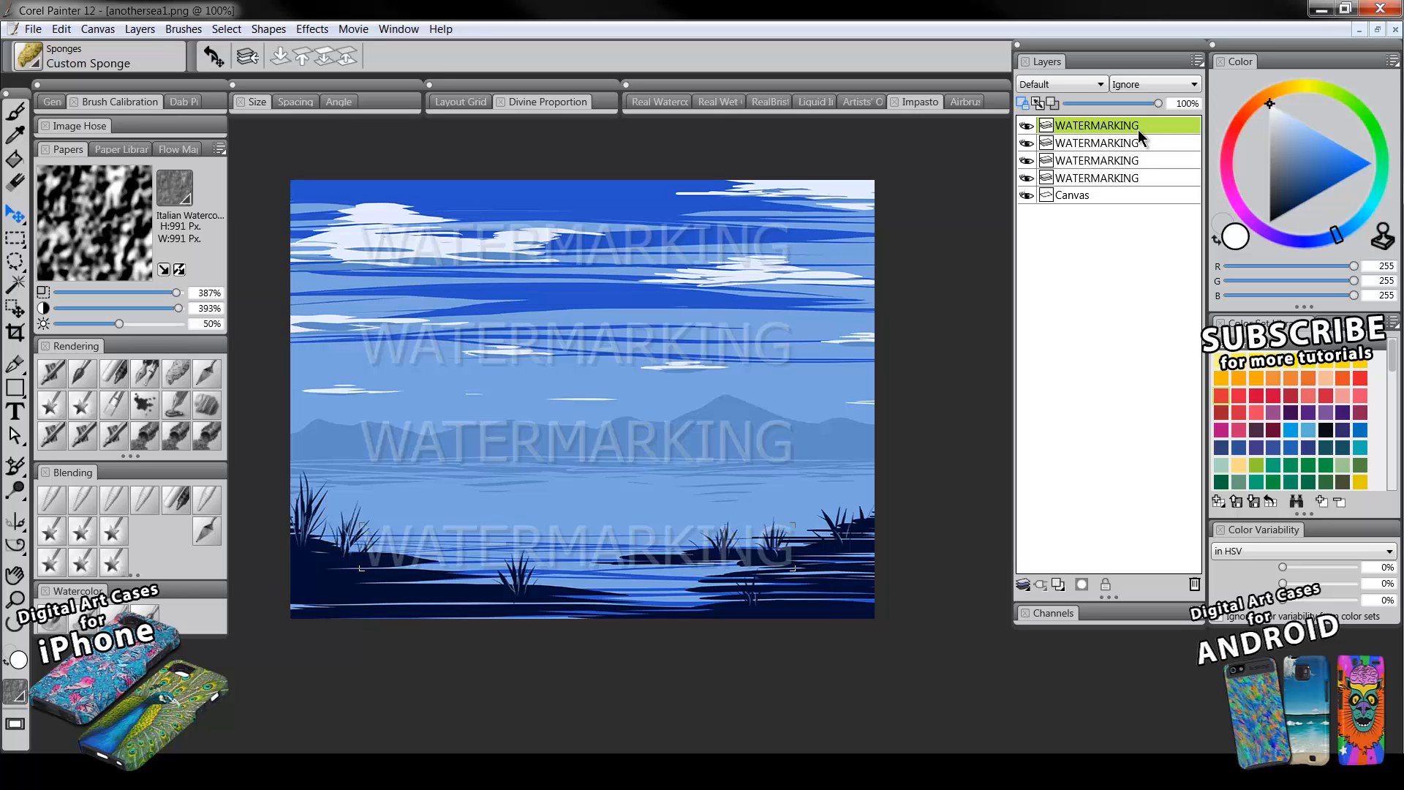
{"action": "left_click", "coordinate": [1133, 183], "text": "shift"}
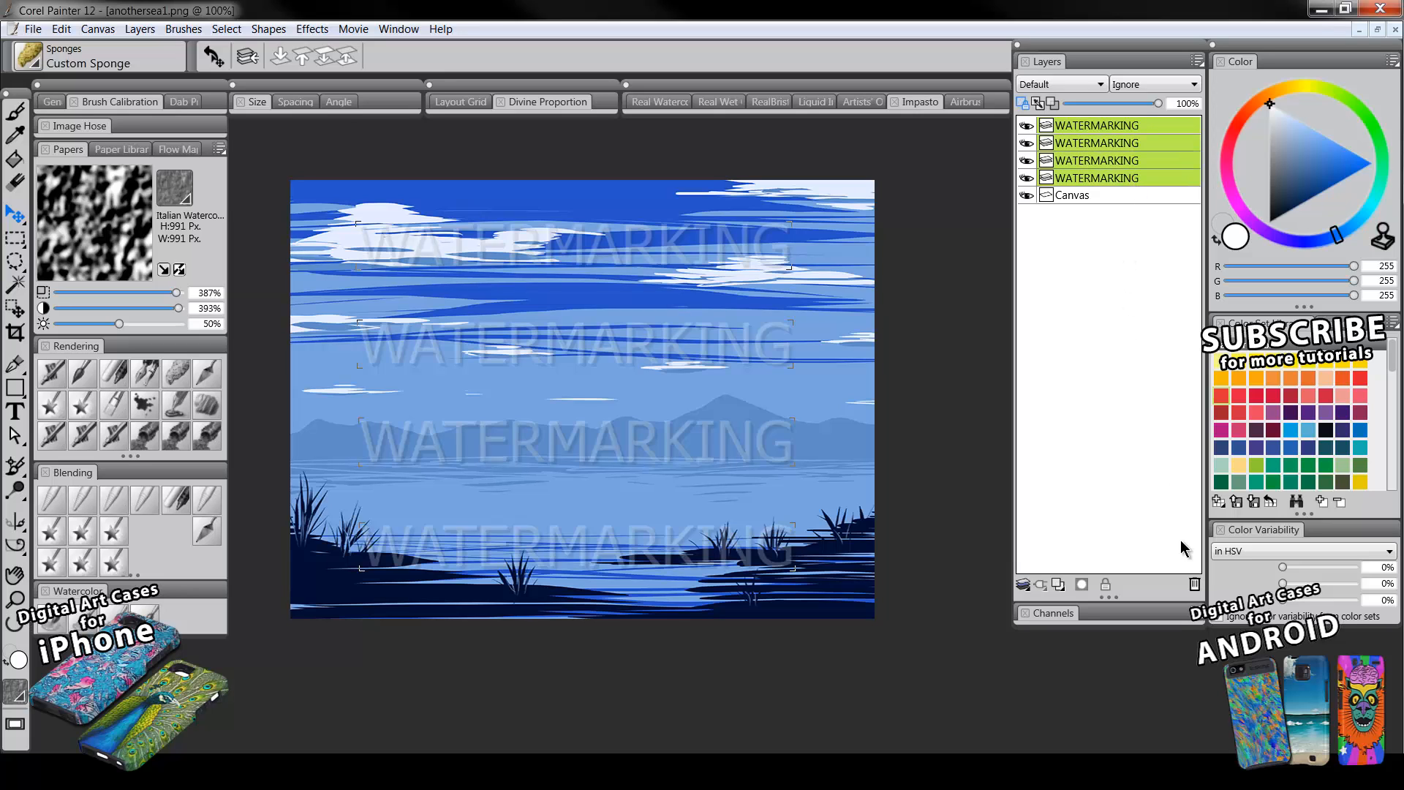
{"action": "left_click", "coordinate": [1195, 583]}
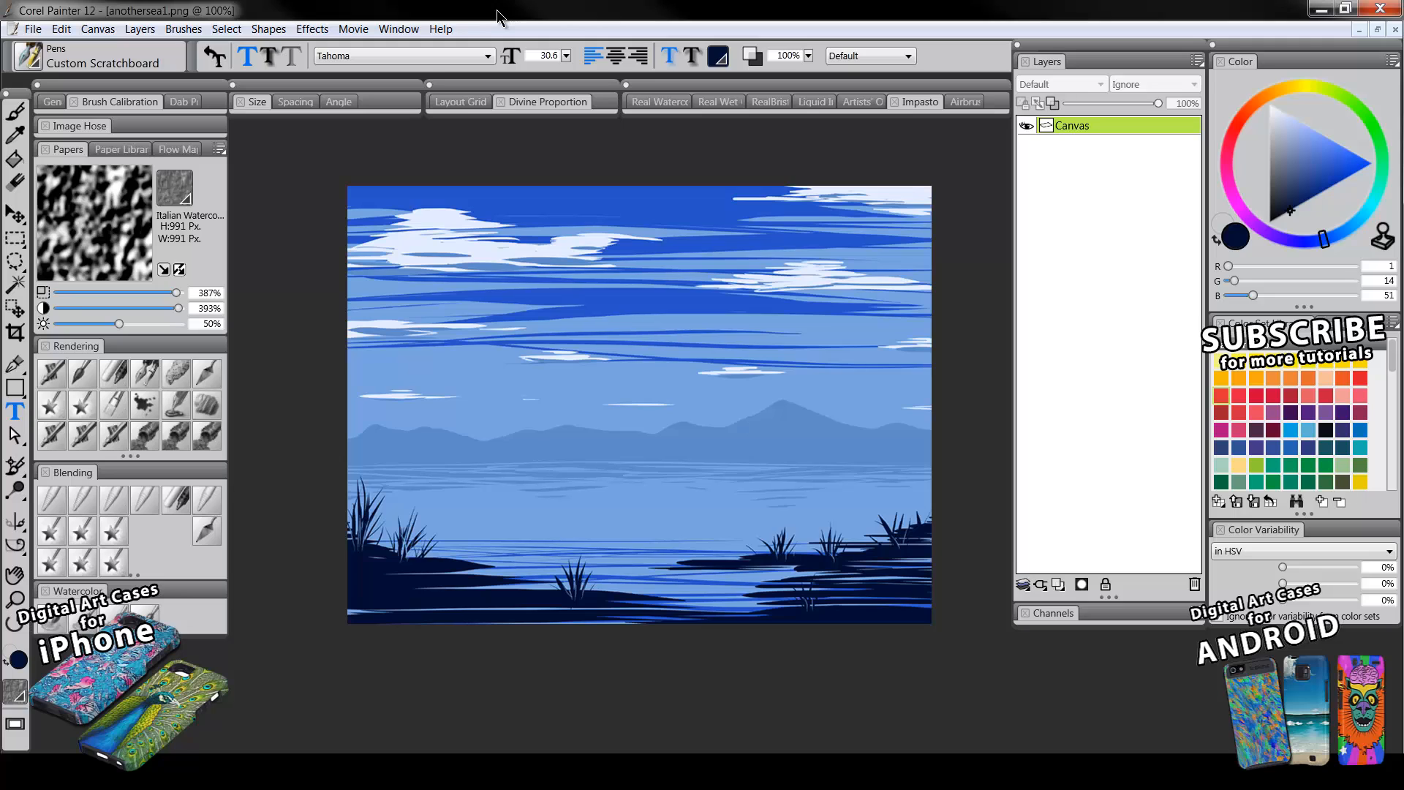
{"action": "left_click", "coordinate": [33, 28]}
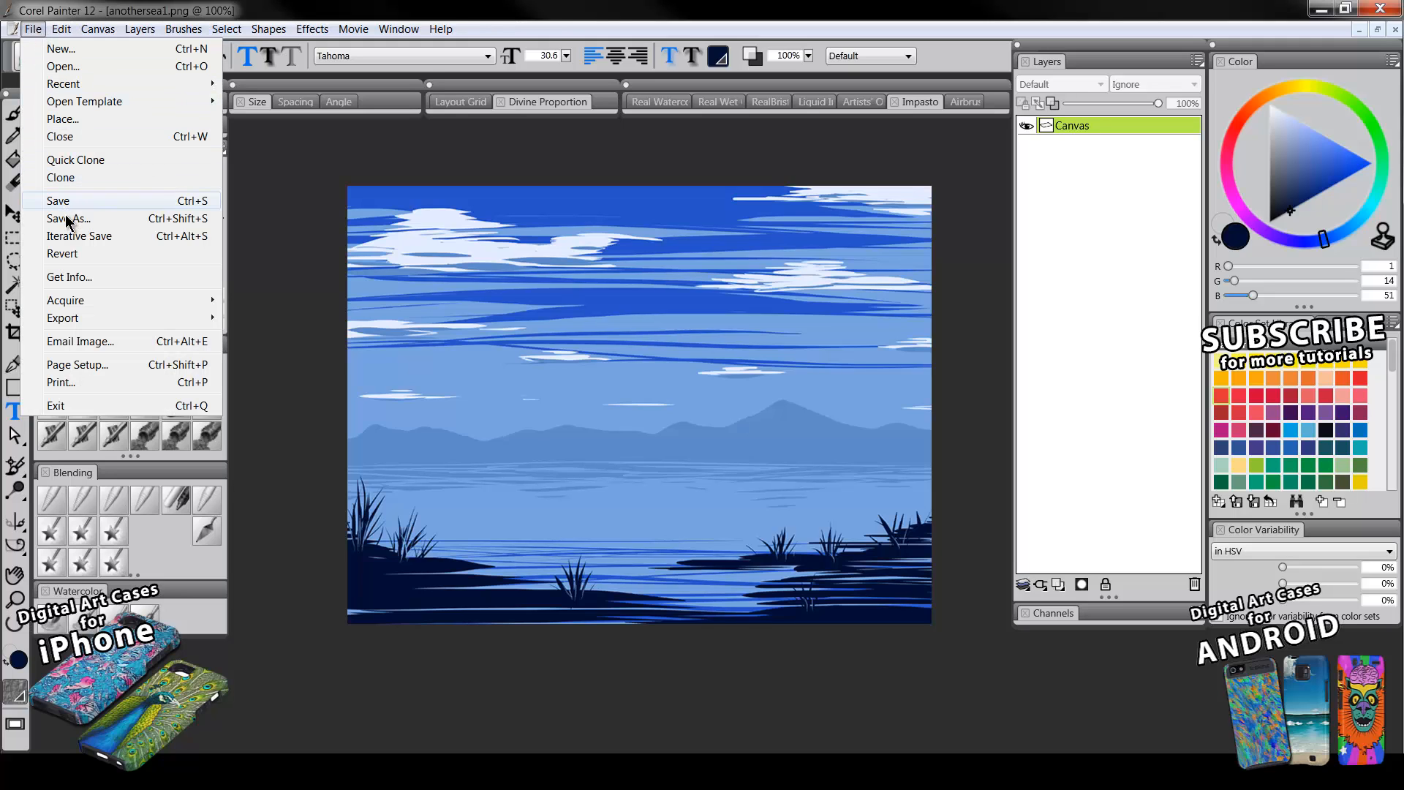
{"action": "left_click", "coordinate": [255, 6]}
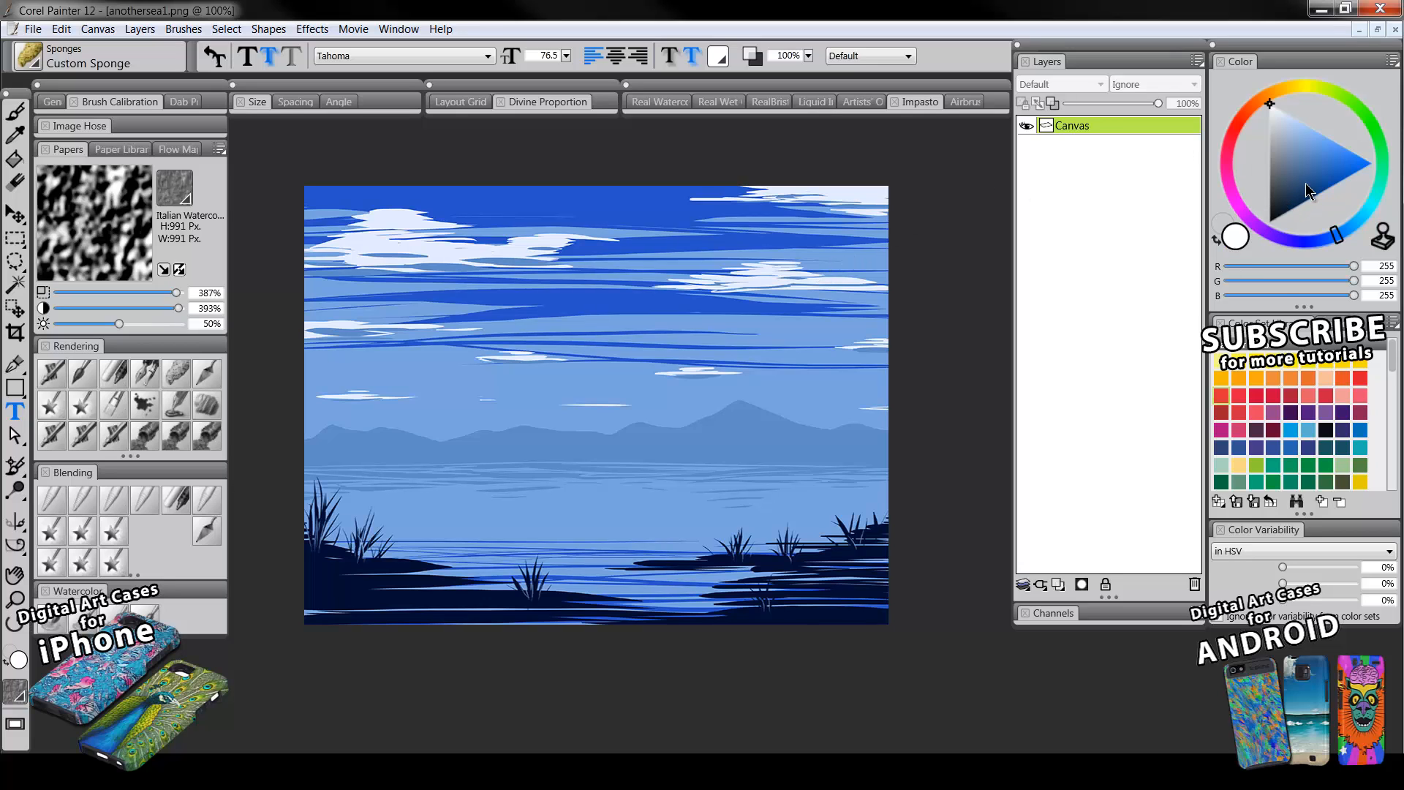
- Add black Tahoma text across the sky reading "Copyright 2013" followed by the artist's name, with a capital C
{"action": "left_click_drag", "start_coordinate": [1309, 192], "coordinate": [1252, 279]}
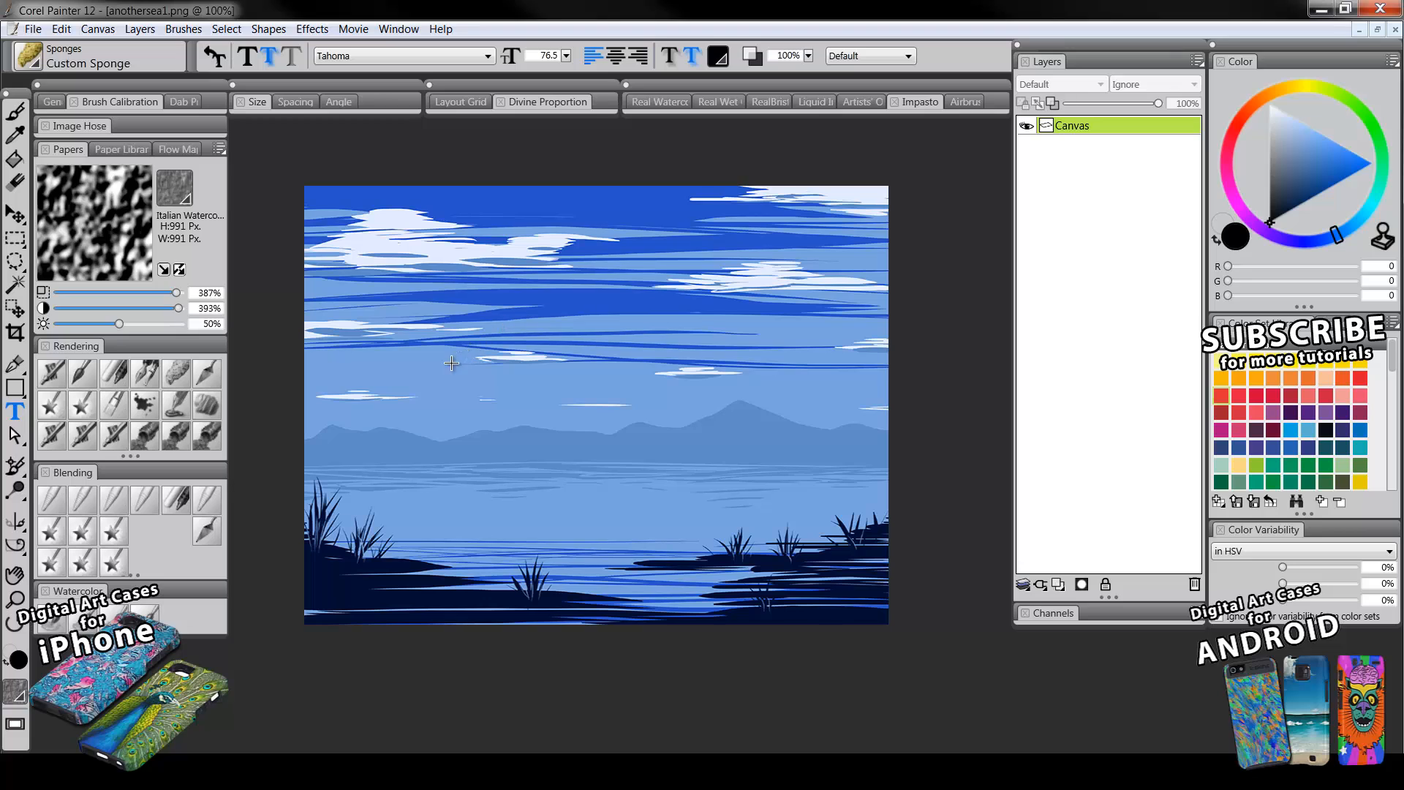
{"action": "left_click", "coordinate": [422, 355]}
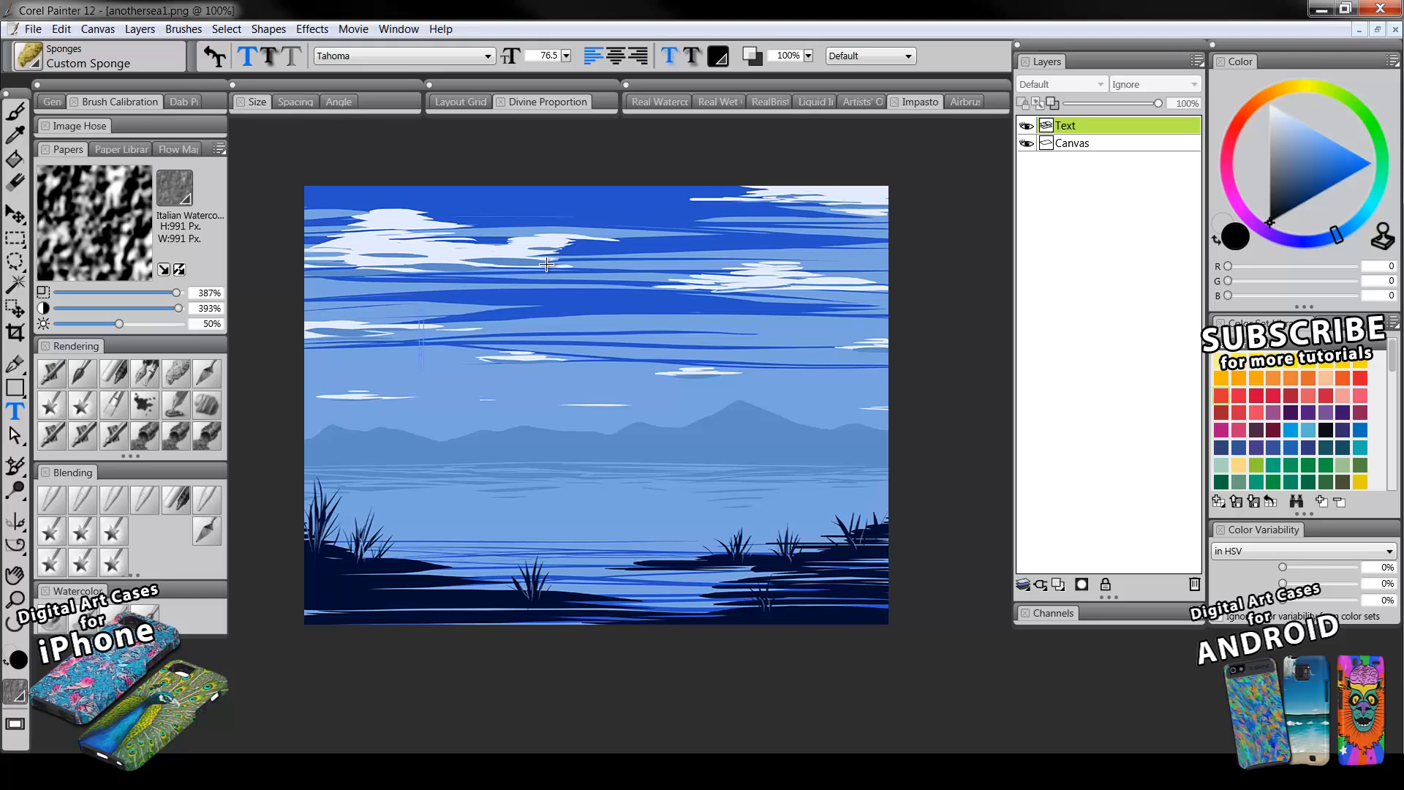
{"action": "type", "text": "cop"}
{"action": "type", "text": "yr"}
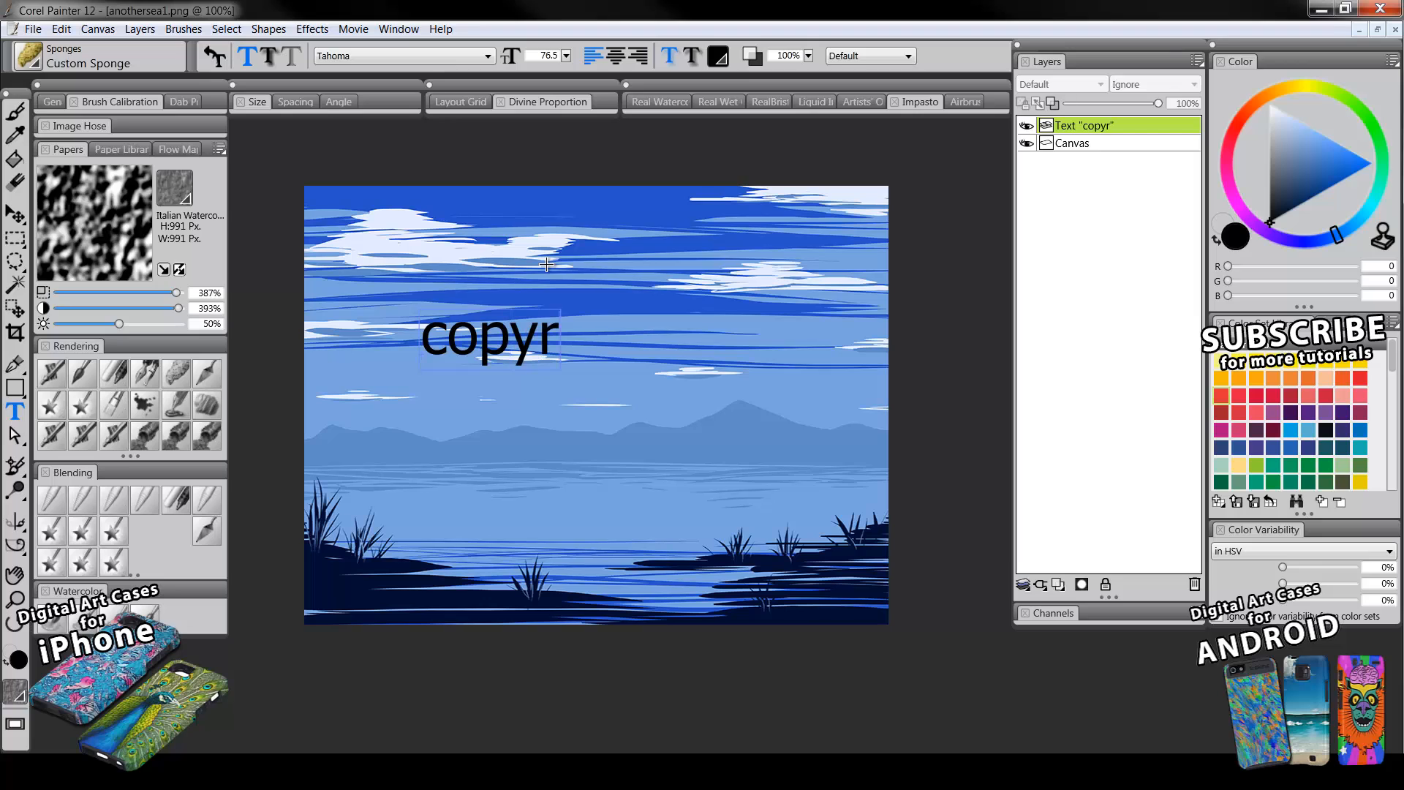
{"action": "type", "text": "ight 201"}
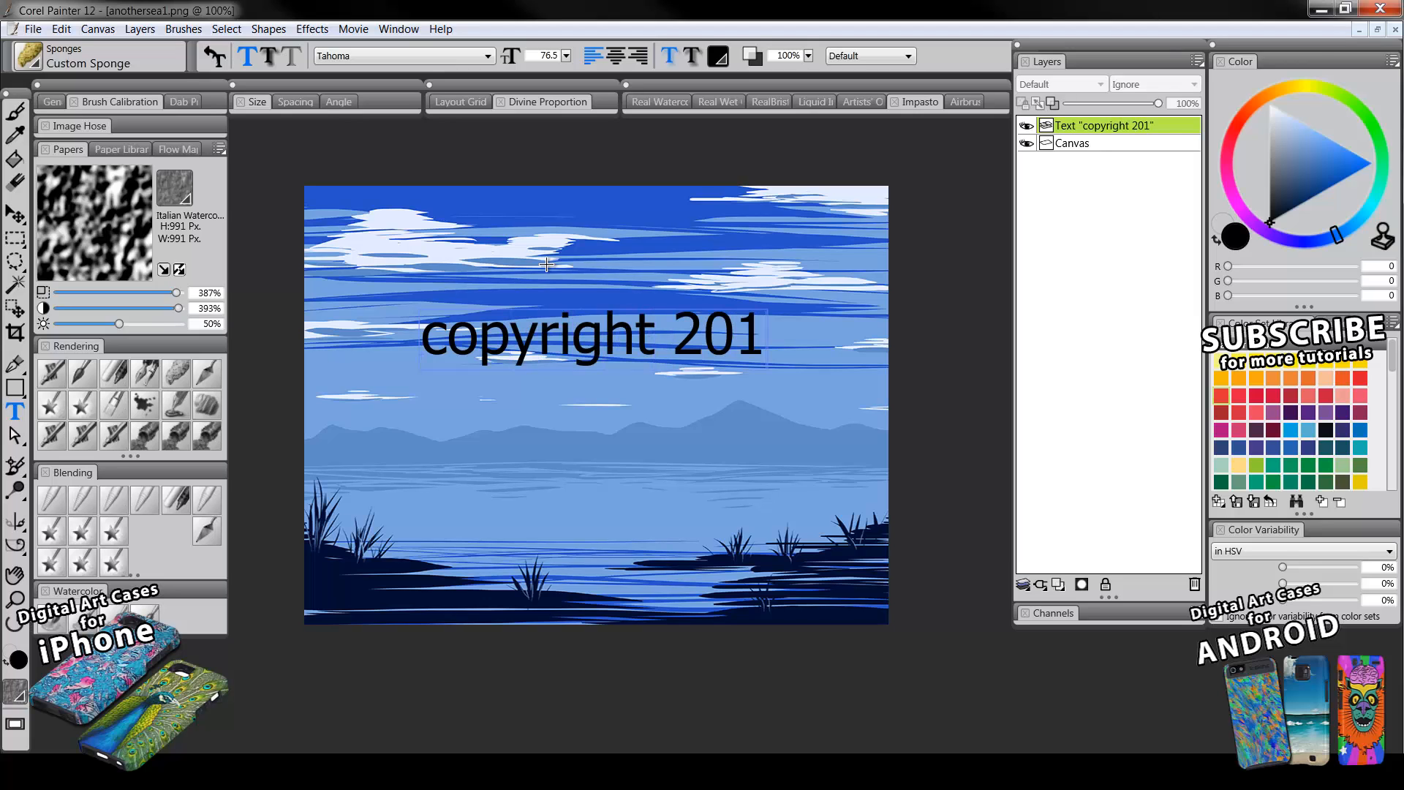
{"action": "type", "text": "3 Aarpr"}
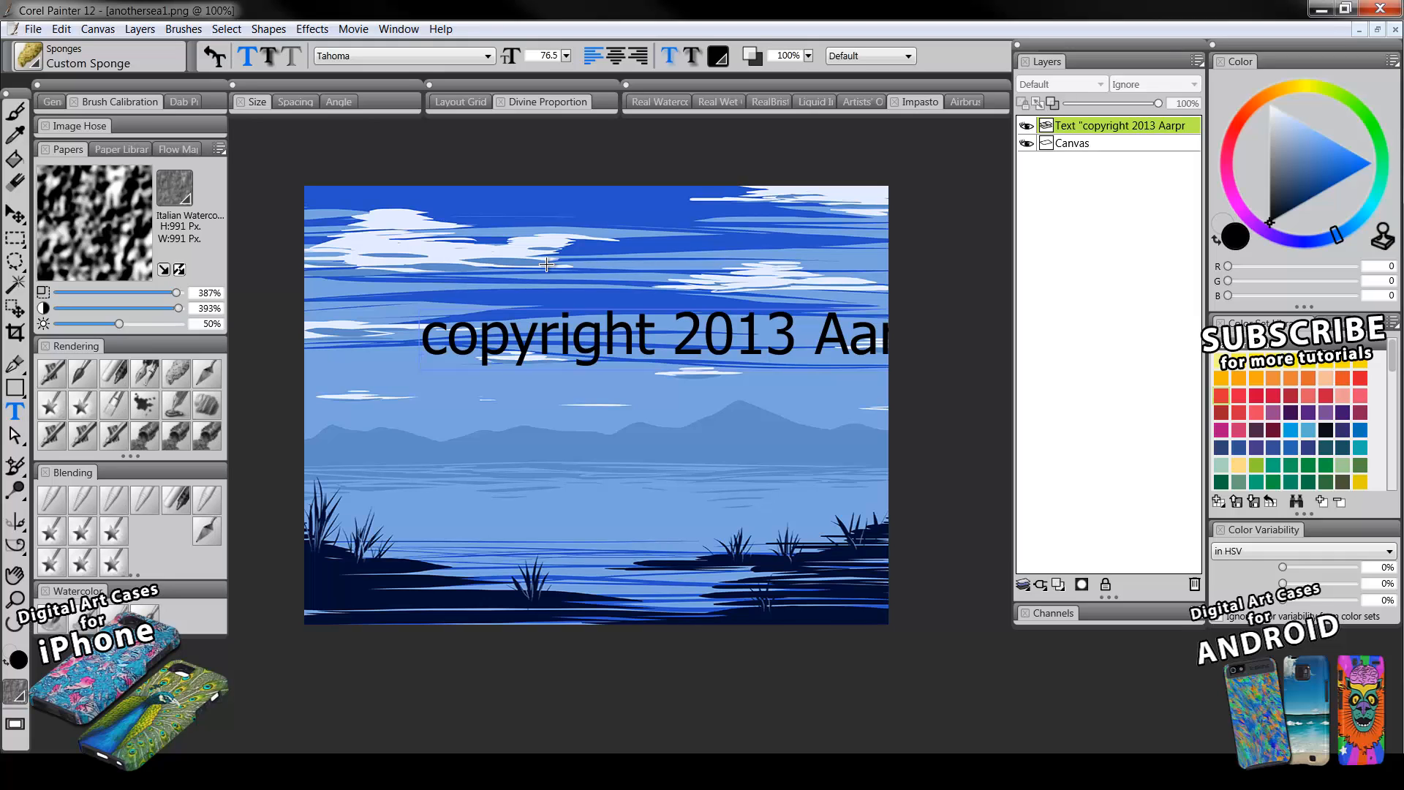
{"action": "left_click_drag", "start_coordinate": [423, 338], "coordinate": [446, 338]}
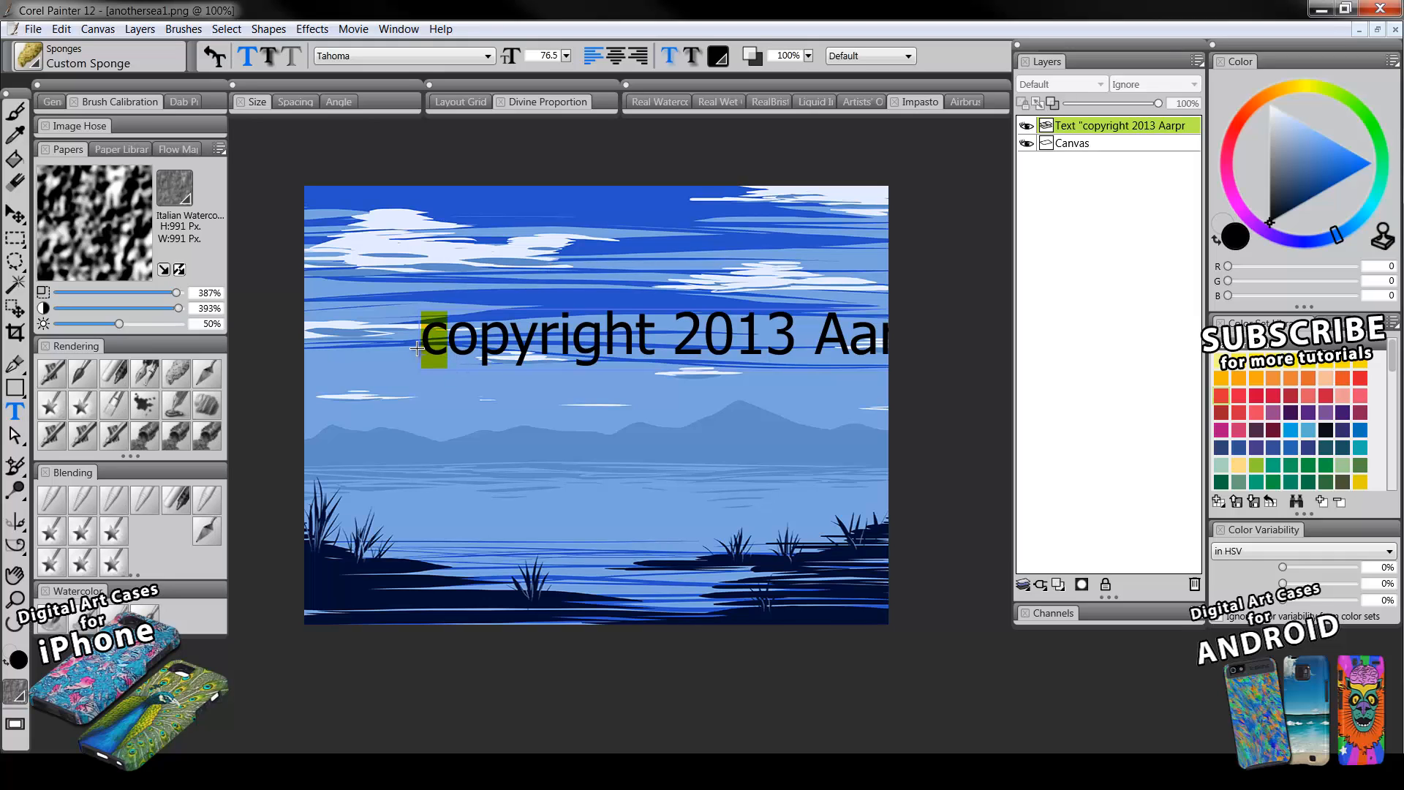
{"action": "type", "text": "C"}
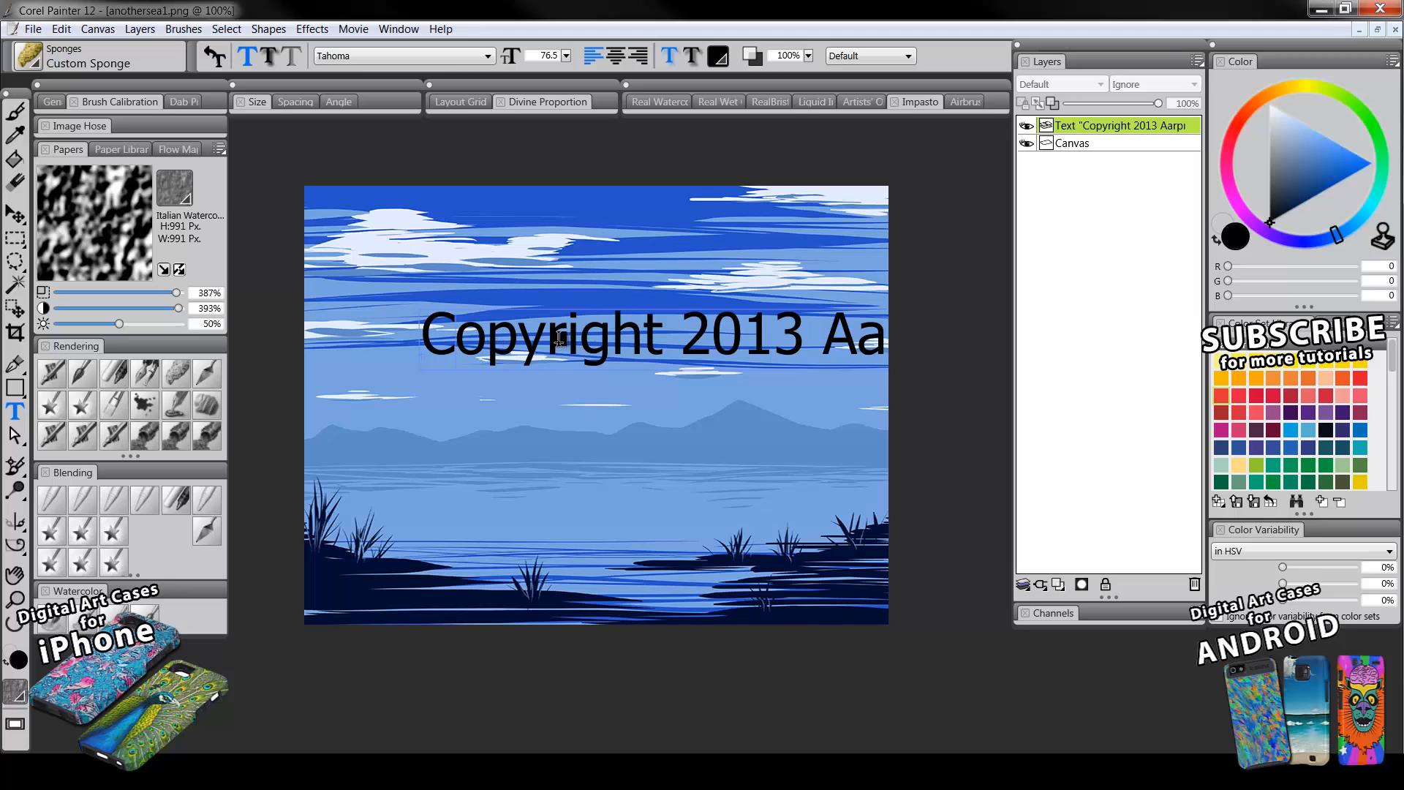
- Set the copyright text size to 30.6 and correct the misspelled letter in the artist's name to "o"
{"action": "left_click", "coordinate": [566, 56]}
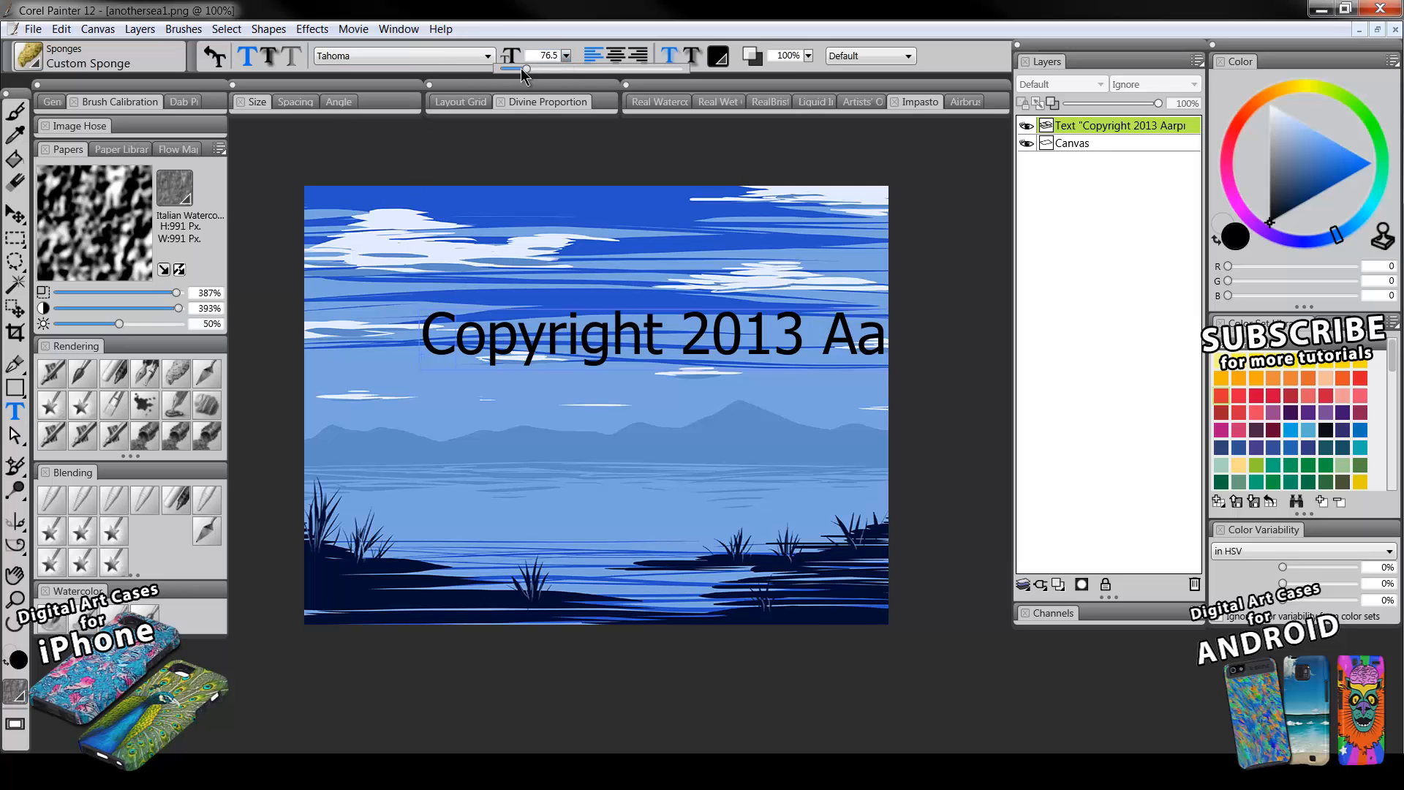
{"action": "left_click_drag", "start_coordinate": [521, 71], "coordinate": [513, 68]}
{"action": "left_click", "coordinate": [566, 56]}
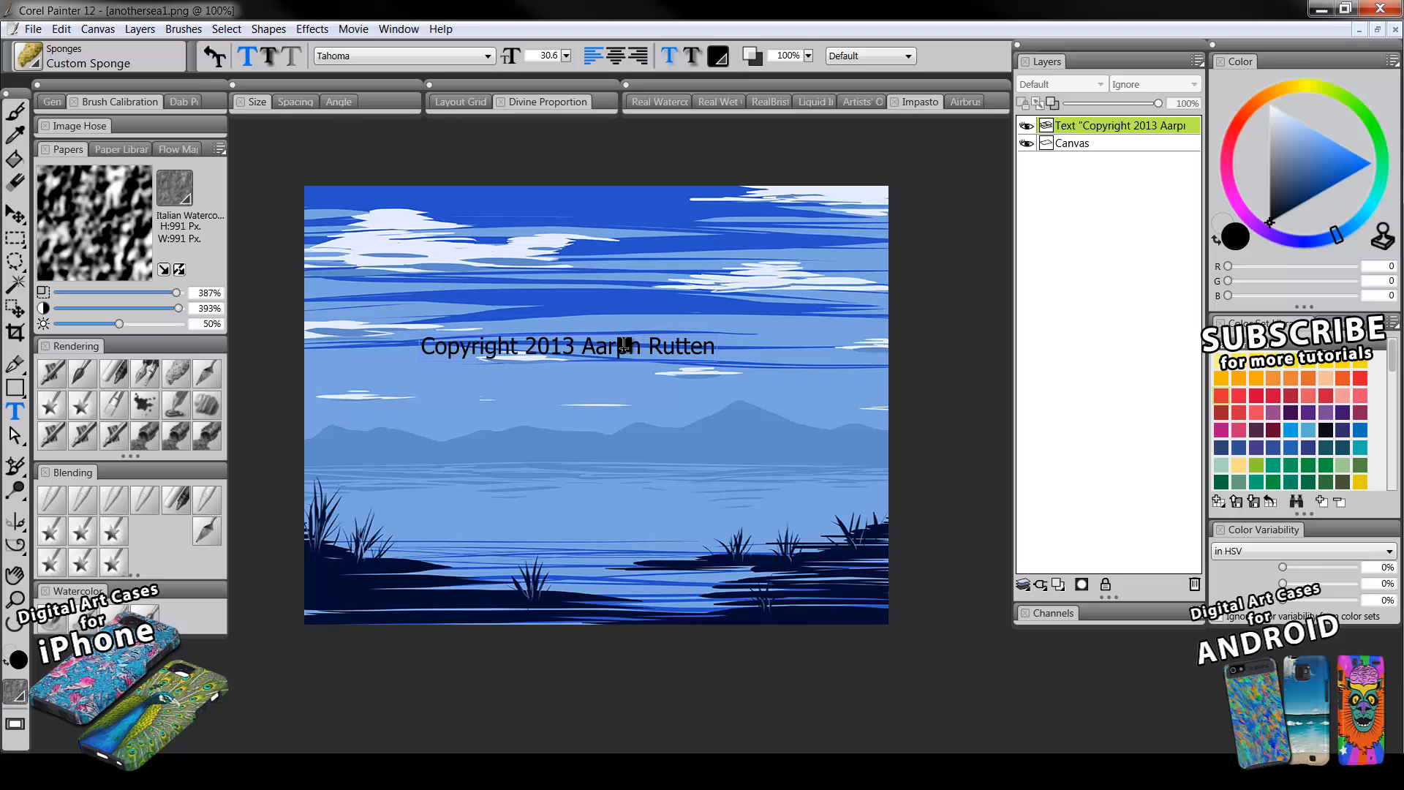
{"action": "left_click_drag", "start_coordinate": [620, 347], "coordinate": [631, 348]}
{"action": "type", "text": "o"}
- Move the copyright text to the upper edge of the painting, roughly centered horizontally
{"action": "left_click", "coordinate": [15, 217]}
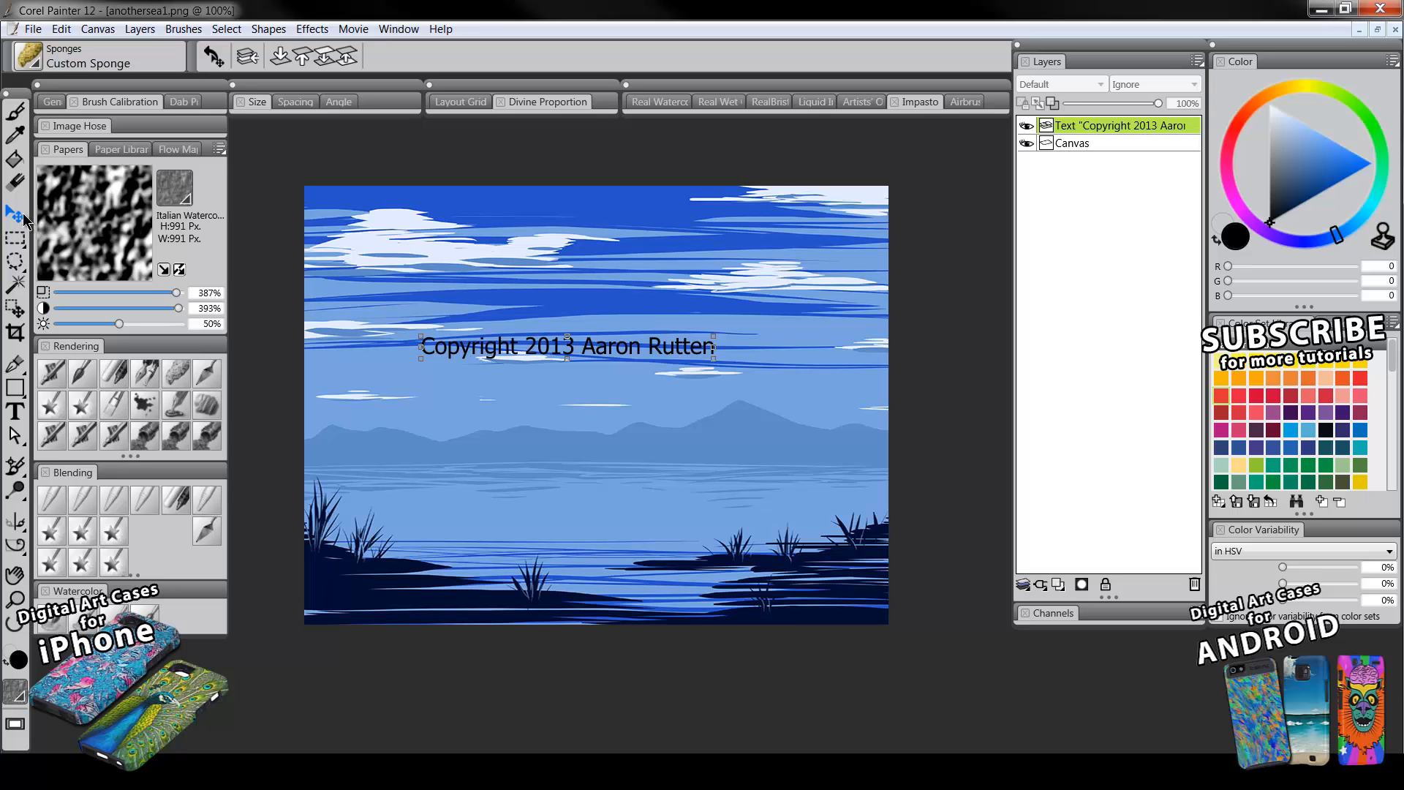
{"action": "left_click_drag", "start_coordinate": [502, 346], "coordinate": [553, 369]}
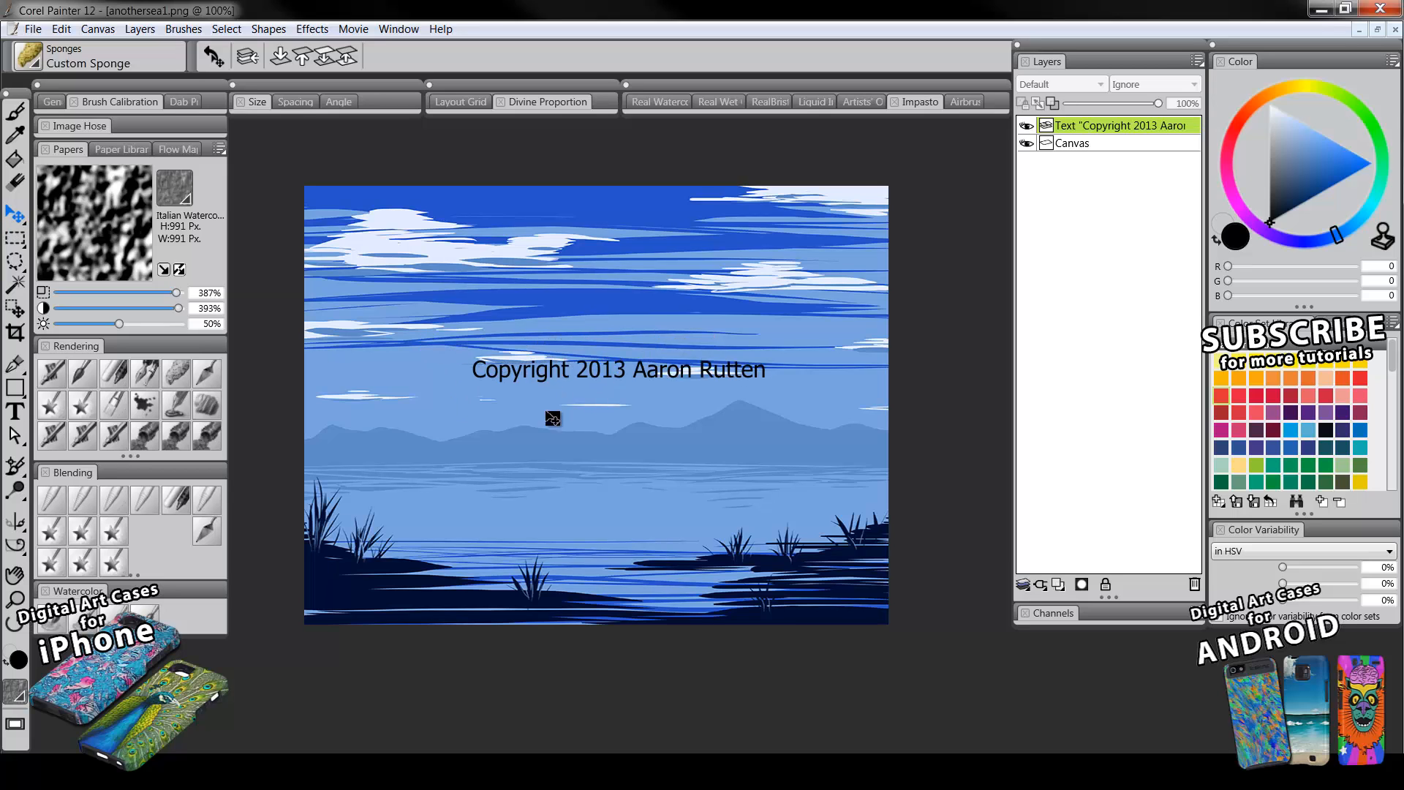
{"action": "left_click_drag", "start_coordinate": [553, 418], "coordinate": [530, 217]}
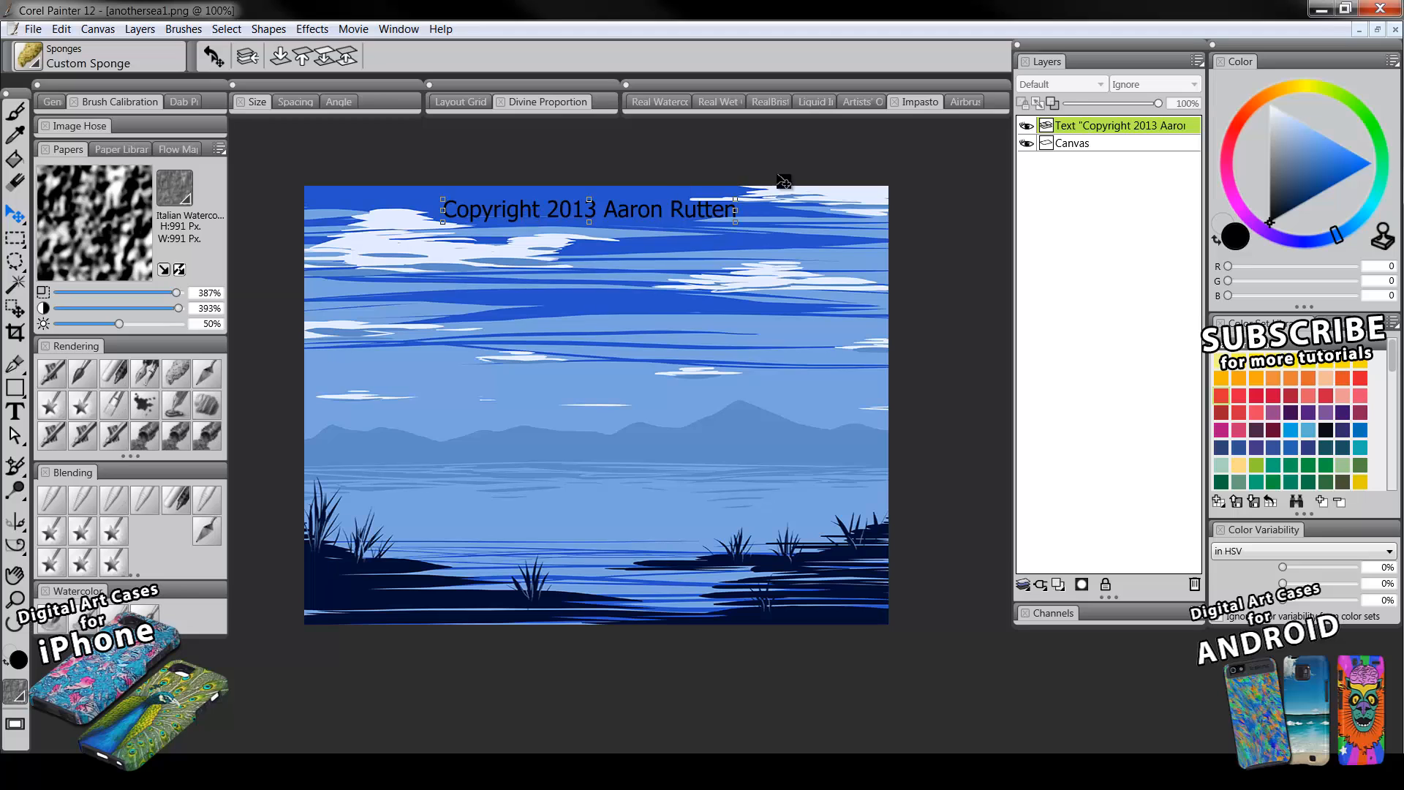
- Convert the copyright text layer to a default layer and lower its opacity to 16%
{"action": "left_click", "coordinate": [1081, 142]}
{"action": "left_click", "coordinate": [1088, 124]}
{"action": "right_click", "coordinate": [1074, 125]}
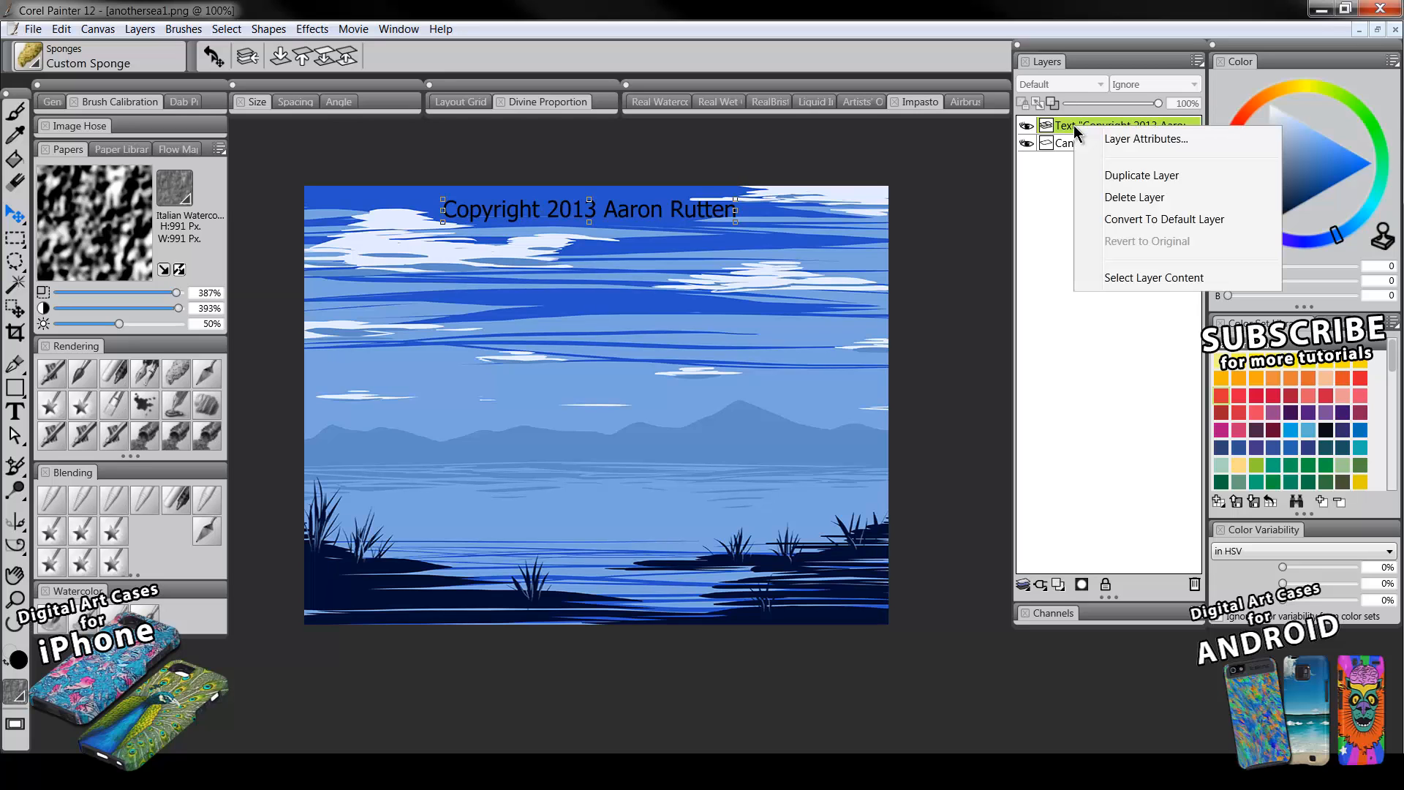
{"action": "left_click", "coordinate": [1136, 219]}
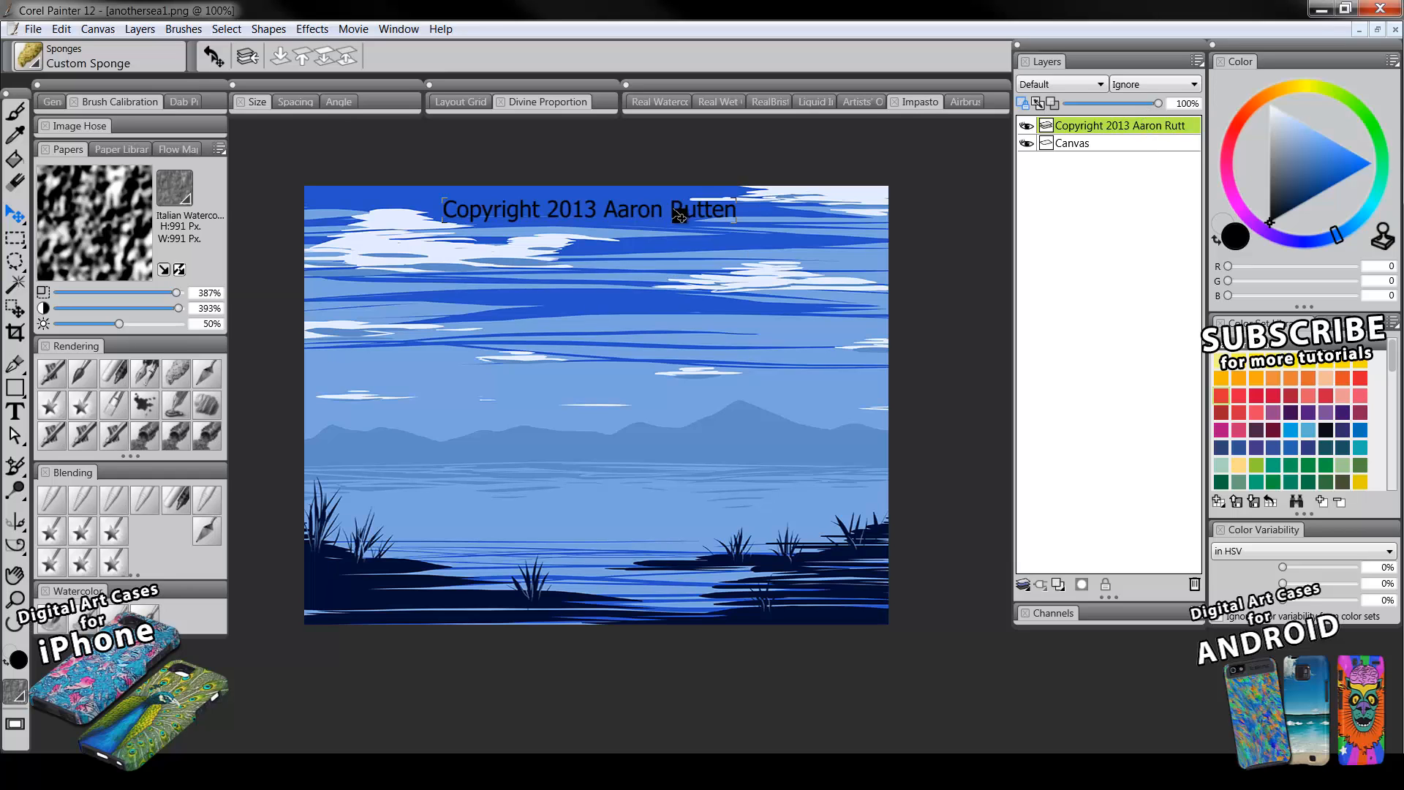
{"action": "left_click_drag", "start_coordinate": [1134, 104], "coordinate": [1081, 104]}
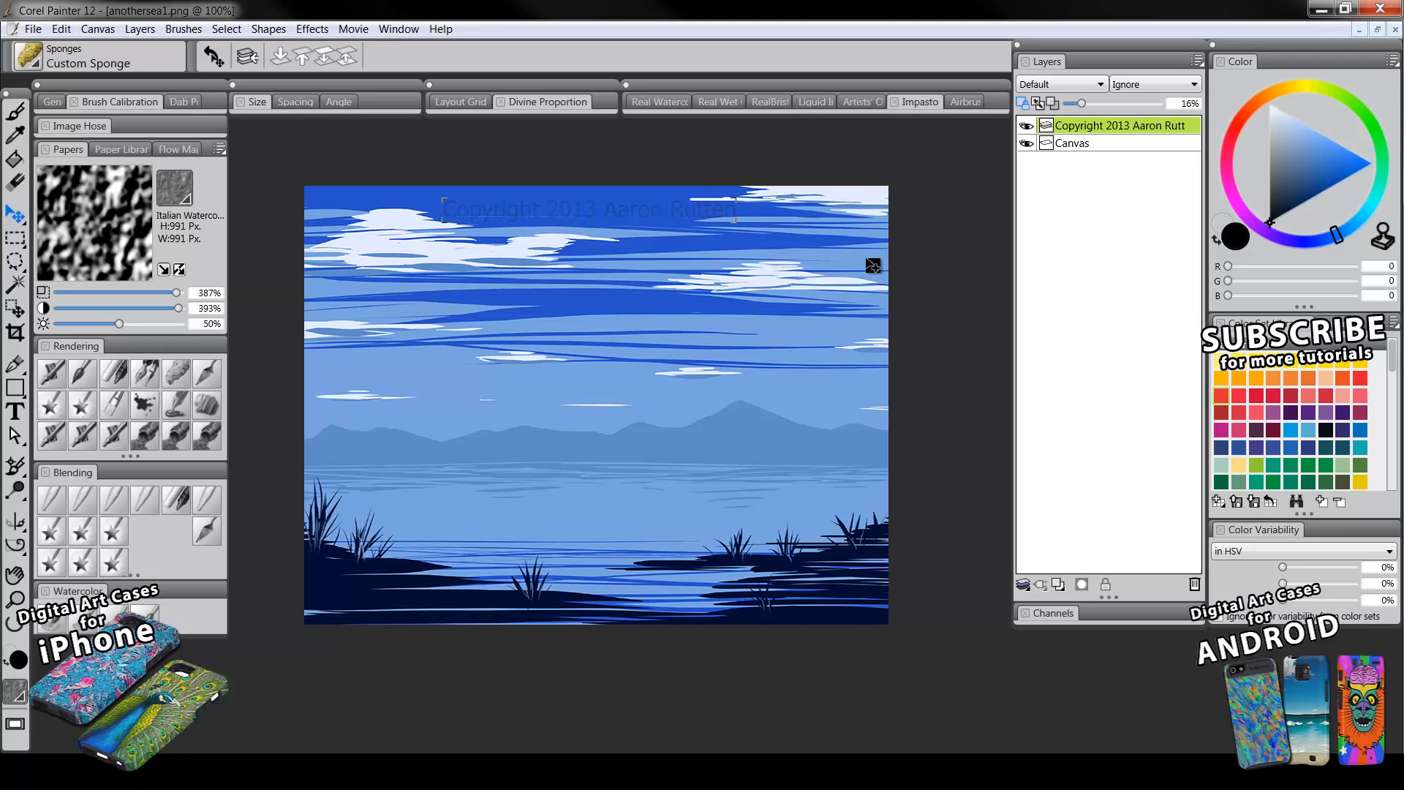
- Preserve the copyright layer's transparency and paint its lettering white with the Custom Scratchboard pen
{"action": "left_click", "coordinate": [1026, 105]}
{"action": "left_click_drag", "start_coordinate": [1274, 111], "coordinate": [1242, 55]}
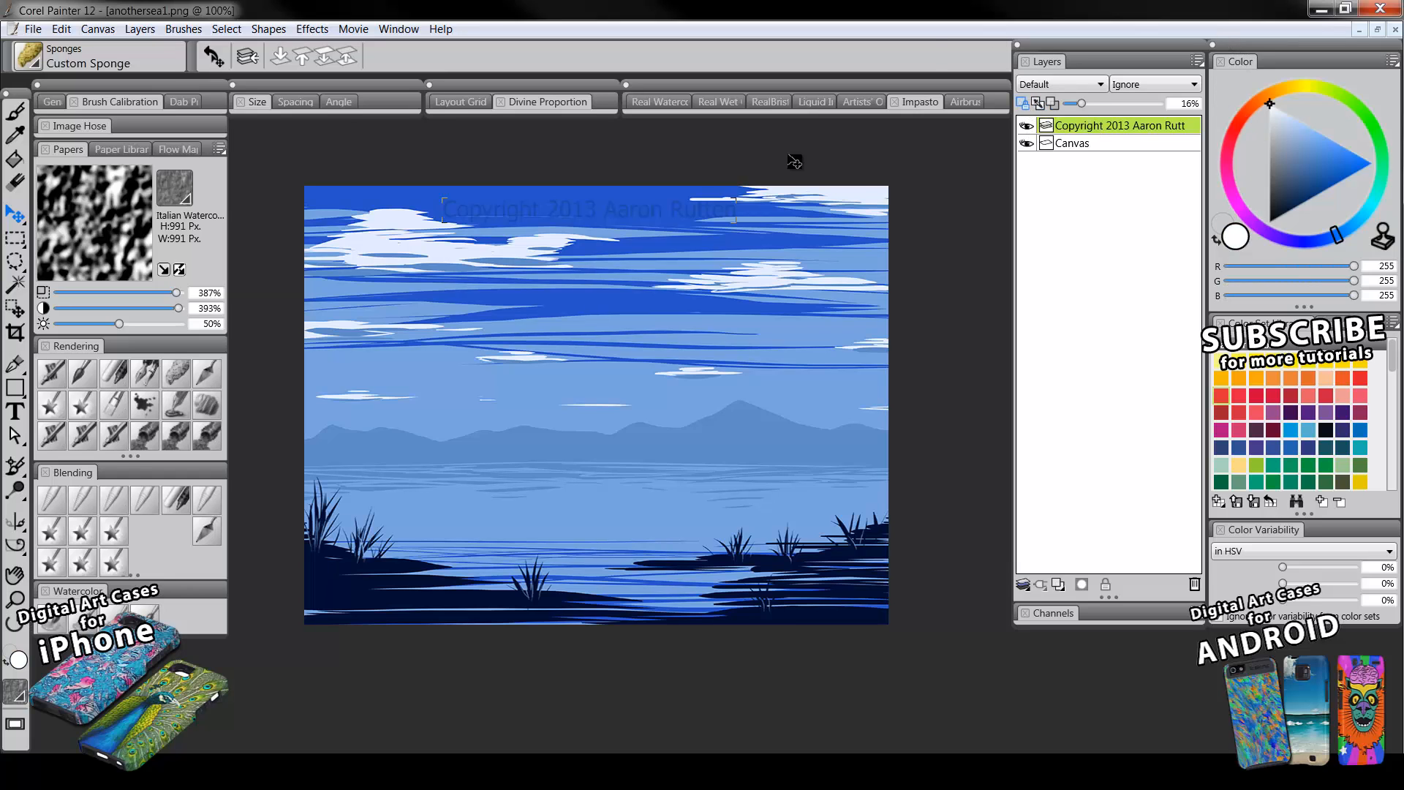
{"action": "left_click", "coordinate": [148, 377]}
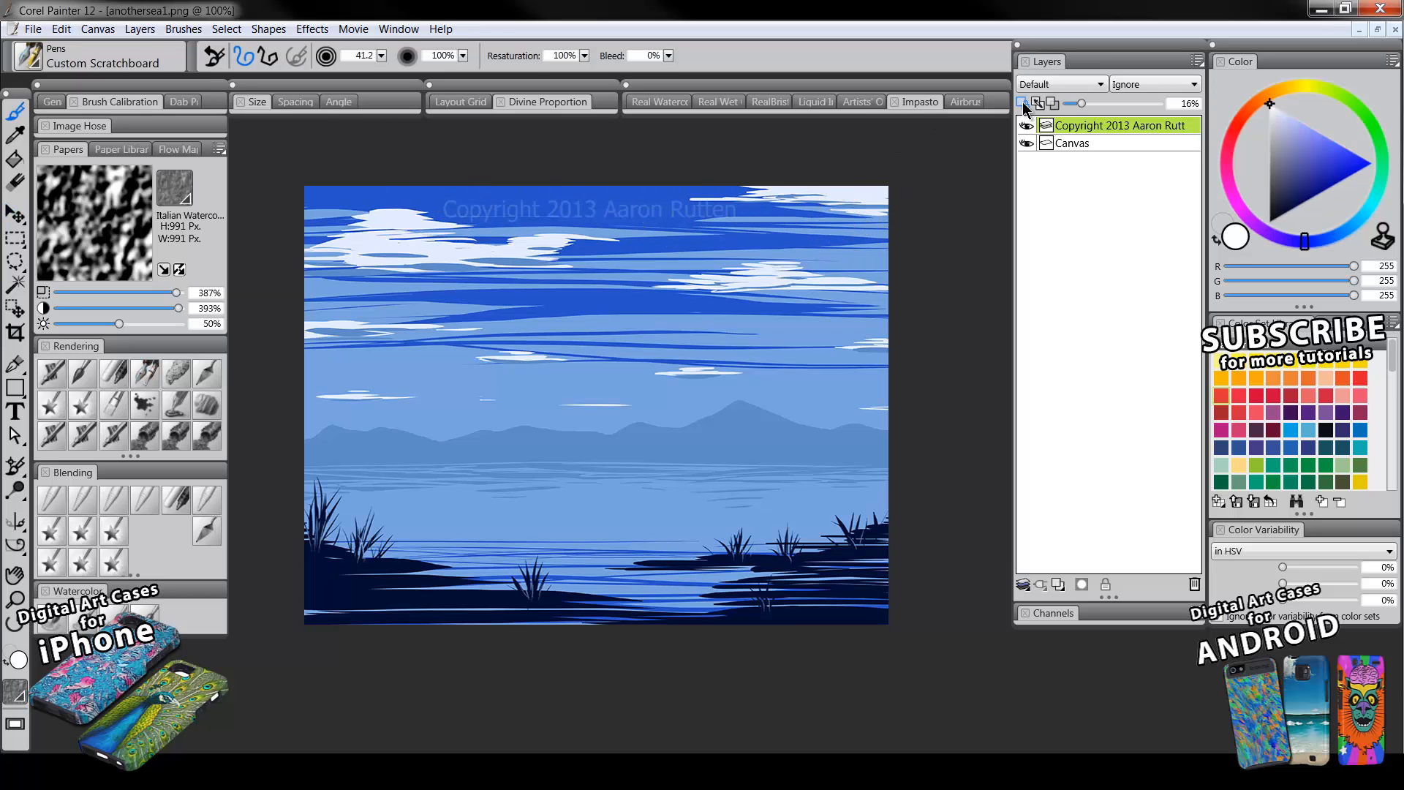
- Duplicate the copyright layer and paint the lettering of the lower copy black
{"action": "right_click", "coordinate": [1081, 133]}
{"action": "left_click", "coordinate": [1117, 182]}
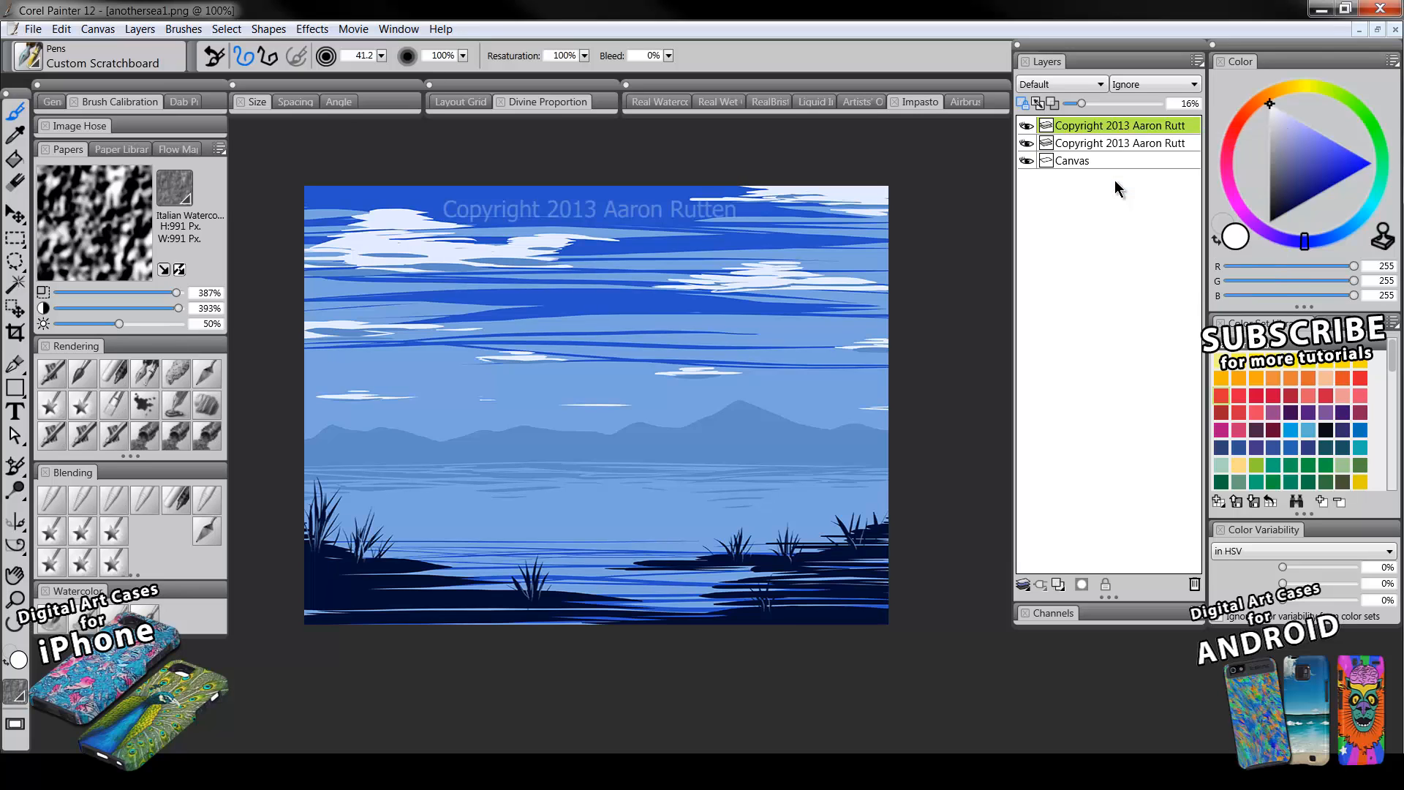
{"action": "left_click", "coordinate": [1095, 146]}
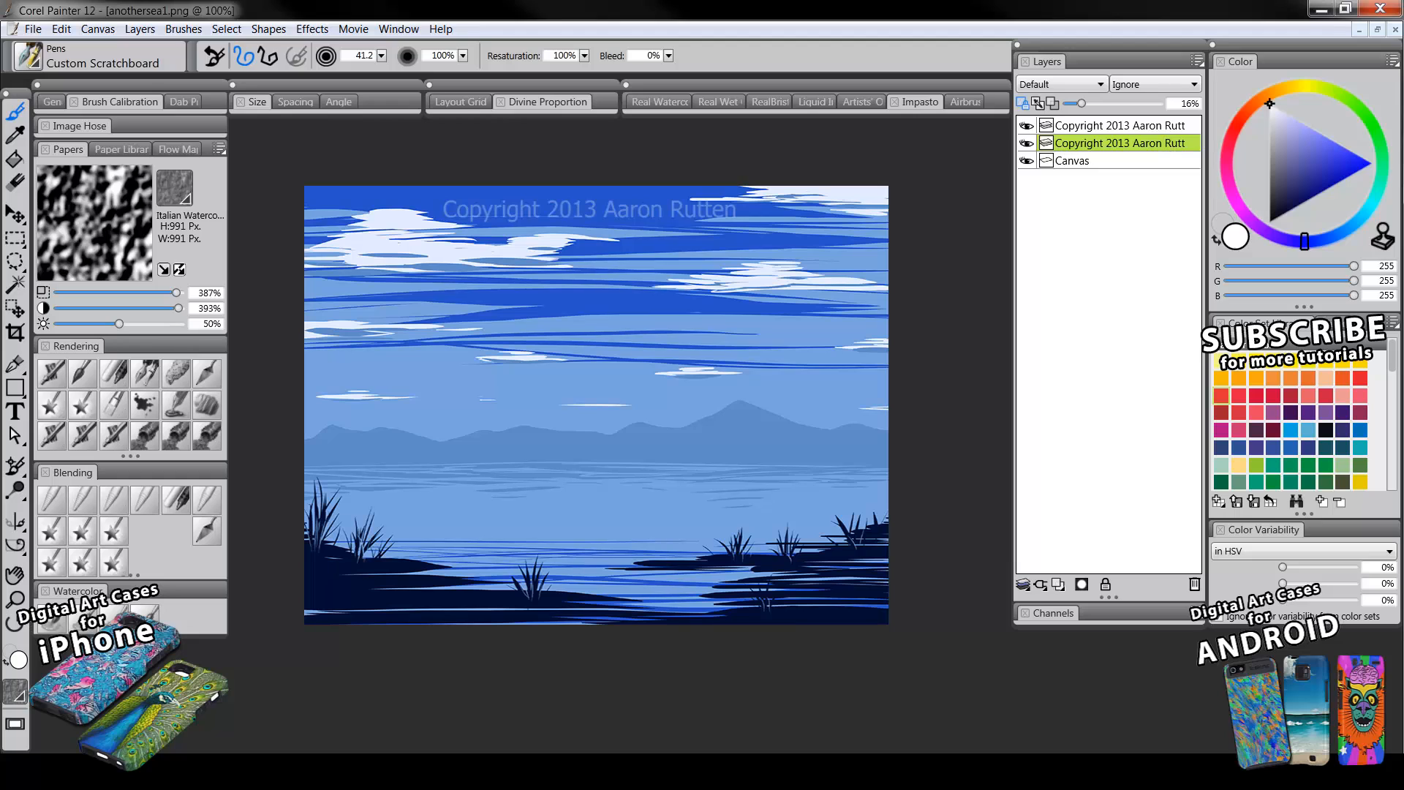
{"action": "left_click", "coordinate": [1273, 199]}
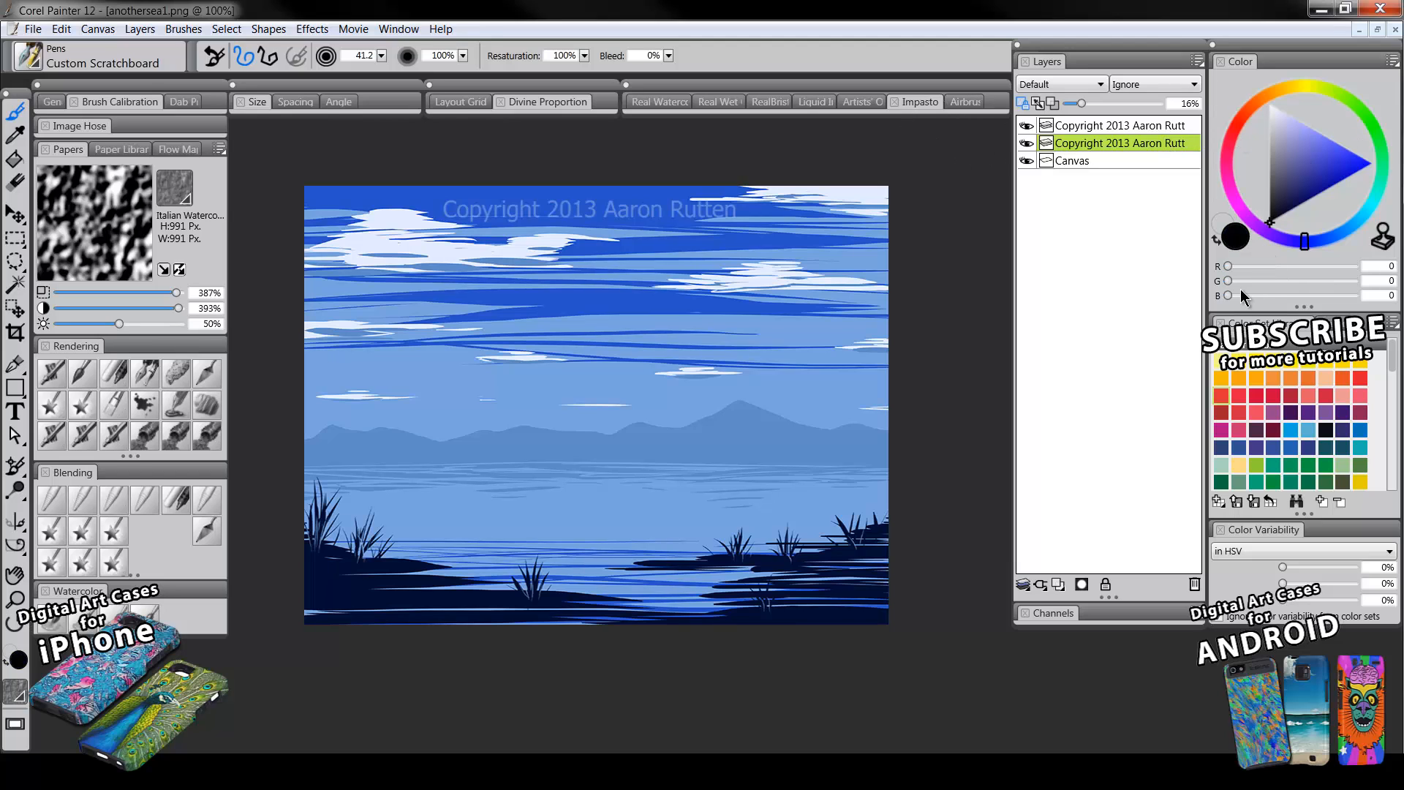
{"action": "mouse_move", "coordinate": [732, 211]}
{"action": "left_mouse_down"}
{"action": "mouse_move", "coordinate": [547, 209]}
{"action": "mouse_move", "coordinate": [727, 213]}
{"action": "left_mouse_up"}
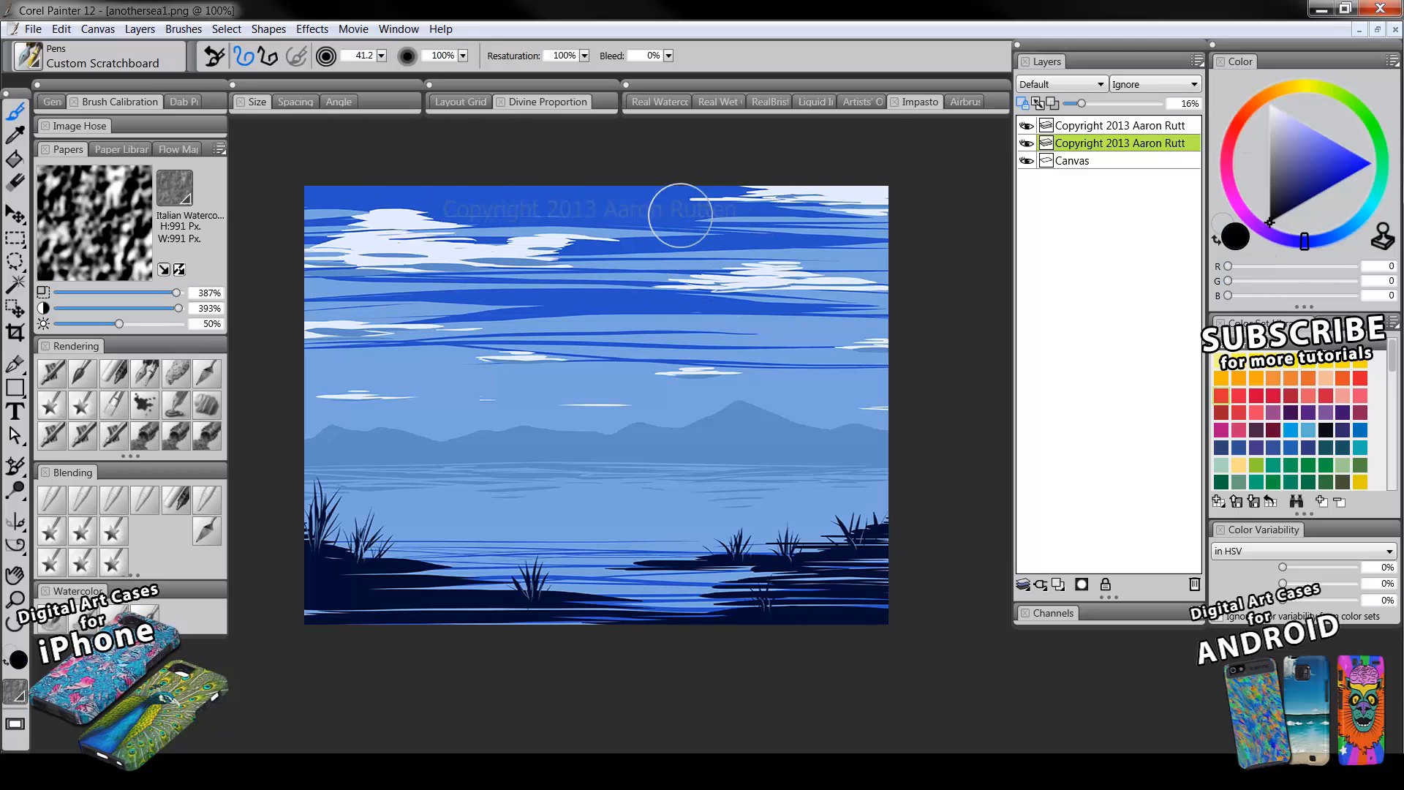
- Group the two copyright text layers and move the group to the lower-left corner of the painting
{"action": "left_click", "coordinate": [16, 213]}
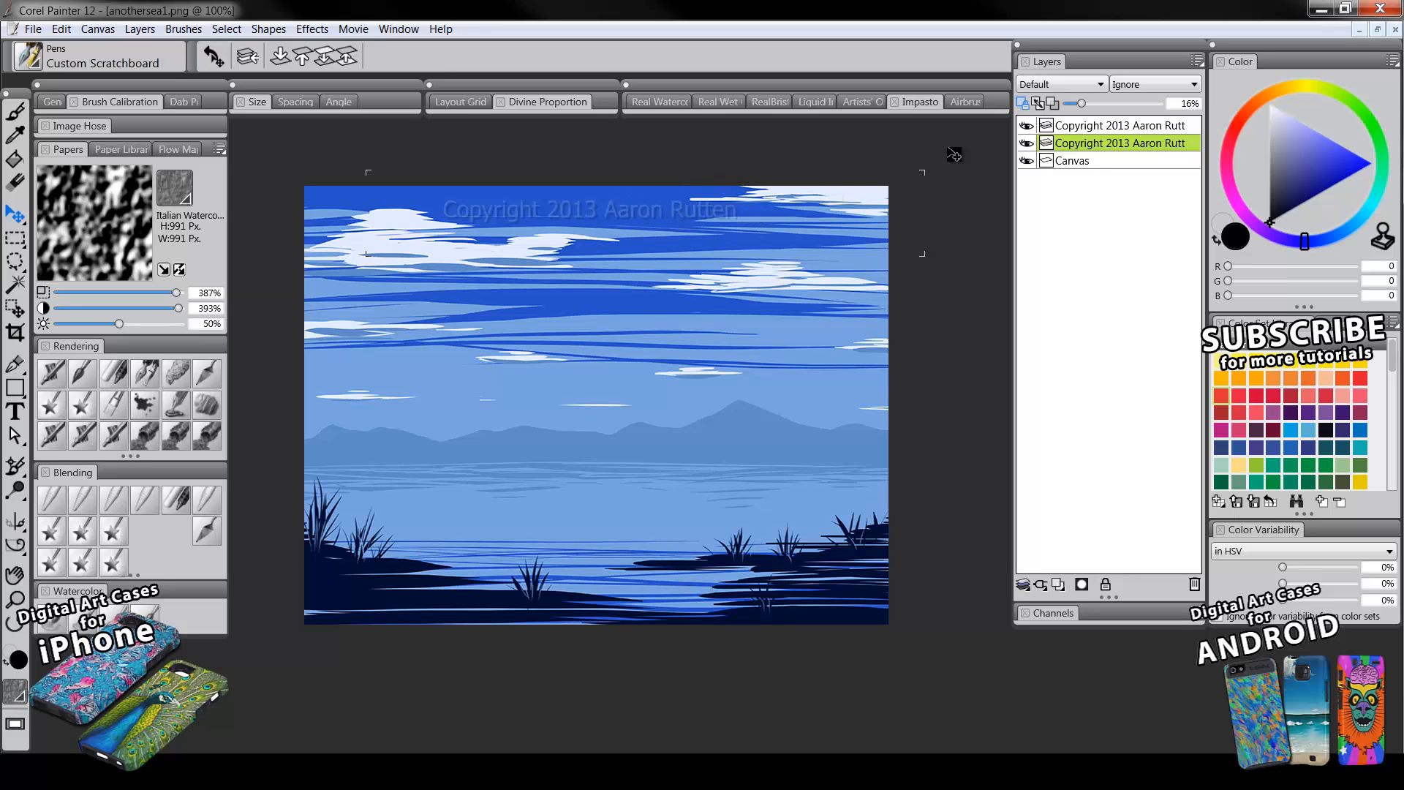
{"action": "left_click", "coordinate": [1076, 130]}
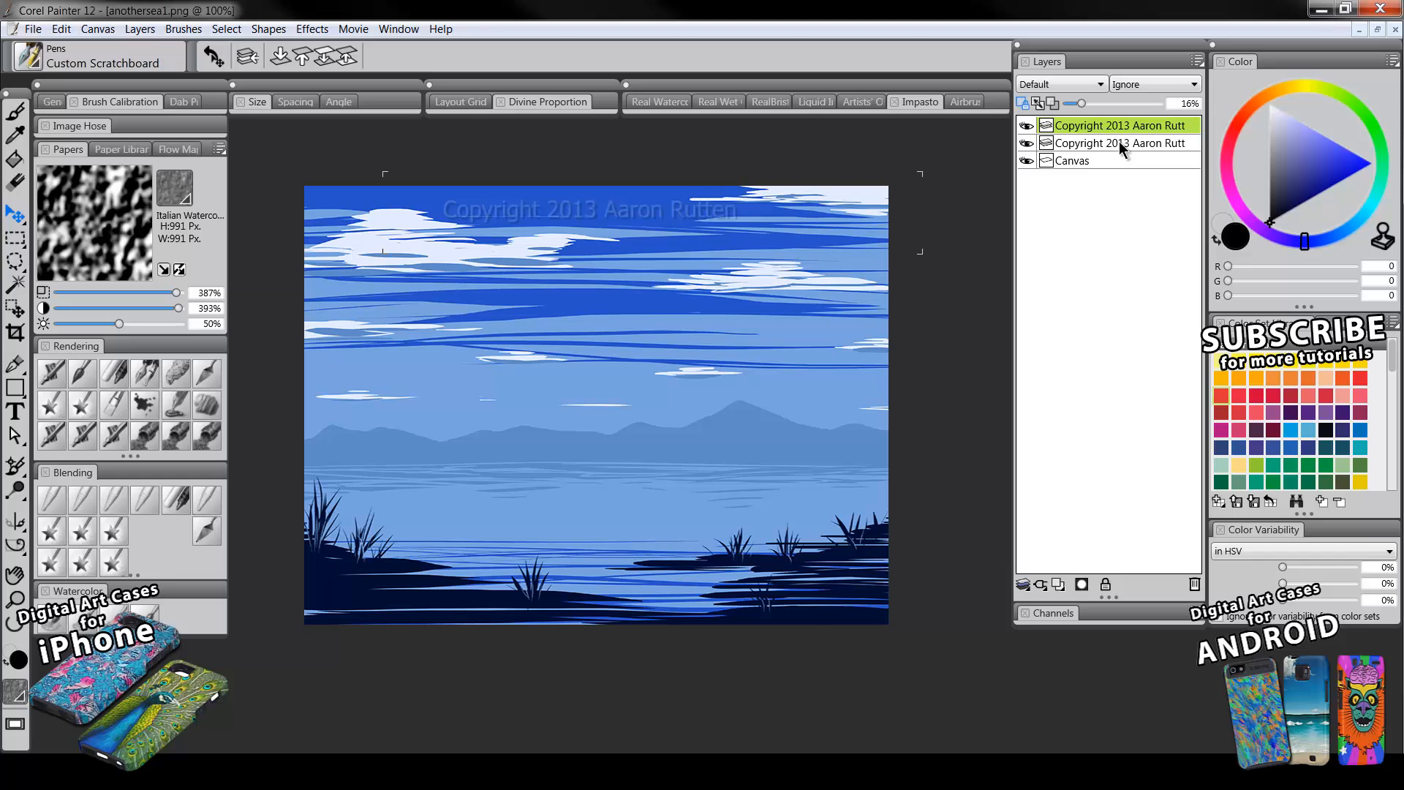
{"action": "left_click", "coordinate": [1124, 141], "text": "shift"}
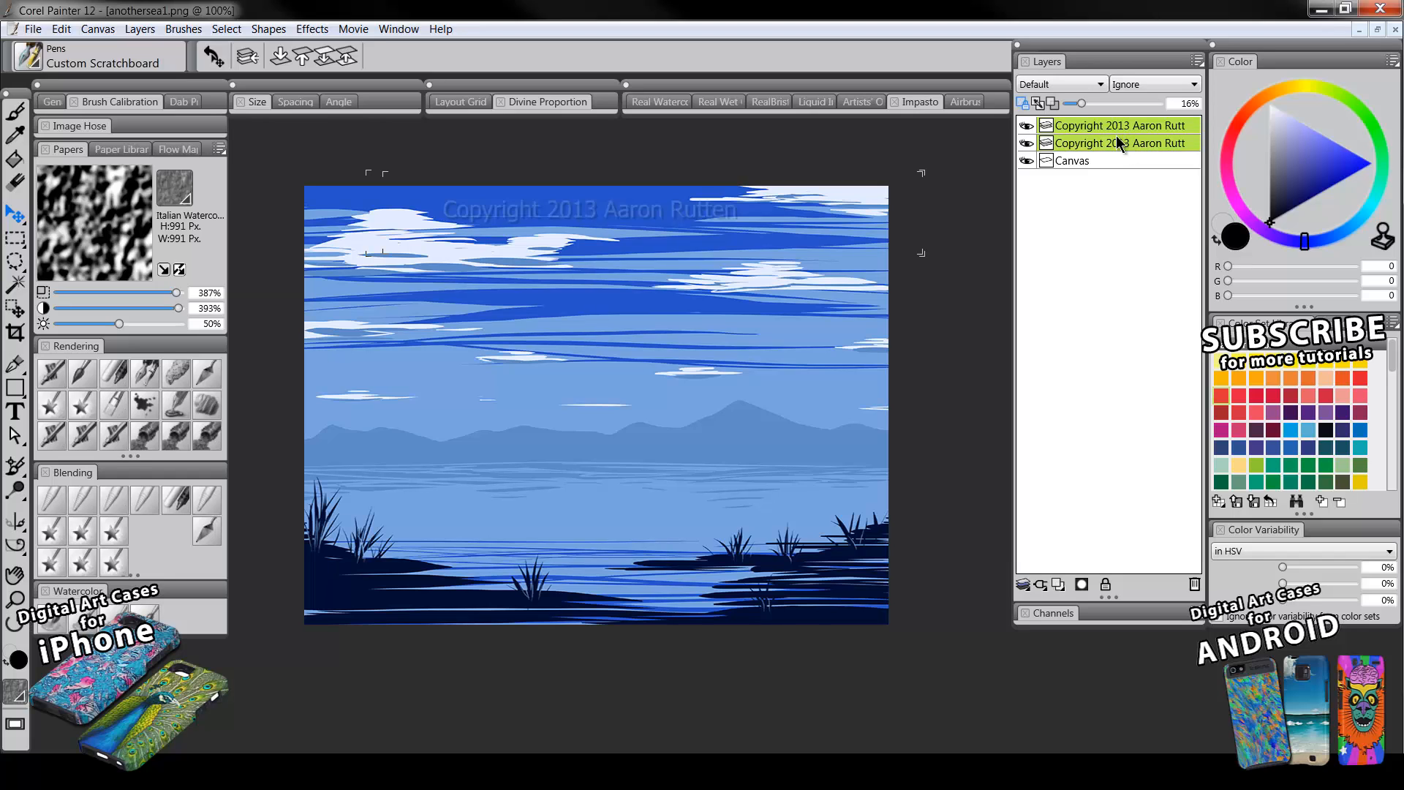
{"action": "key", "text": "ctrl+g"}
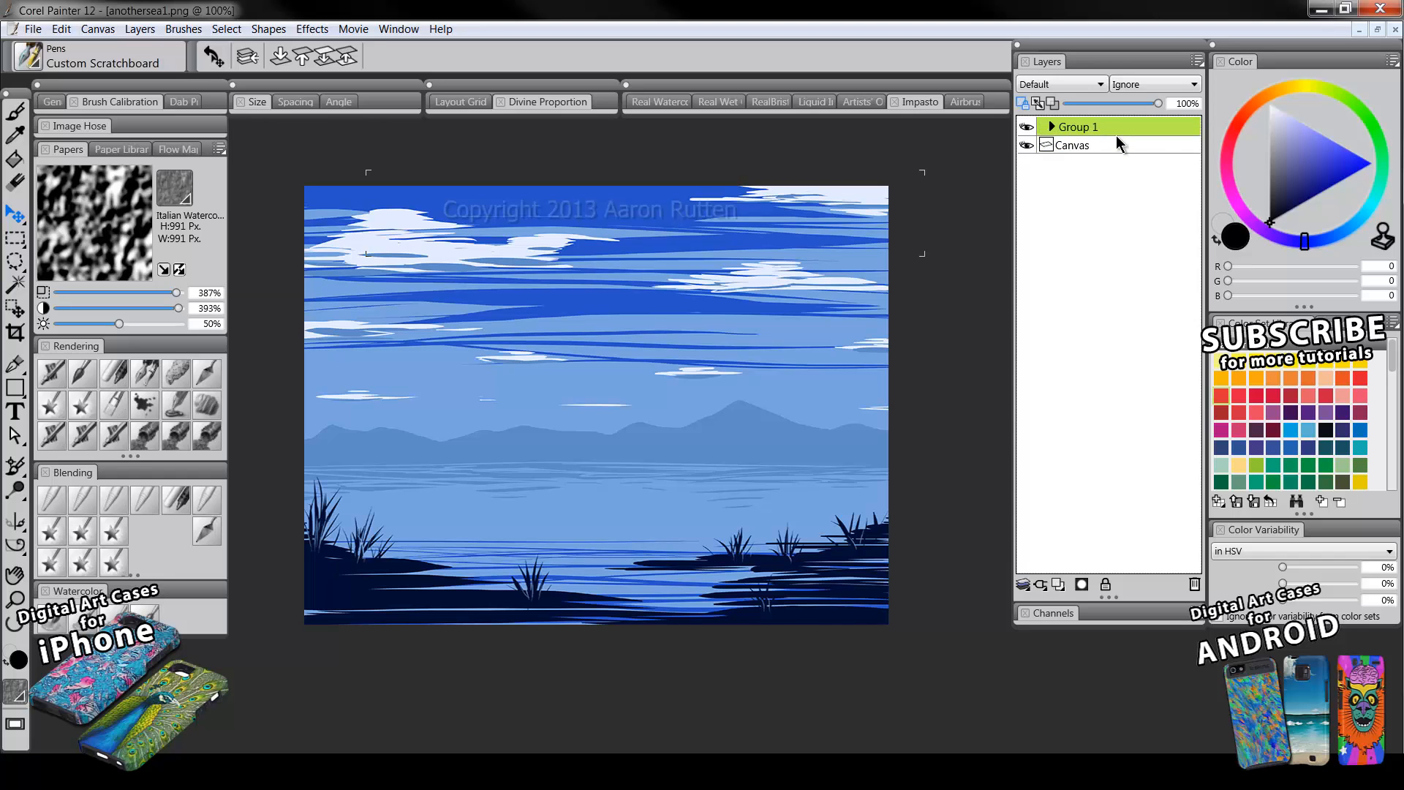
{"action": "left_click", "coordinate": [1051, 127]}
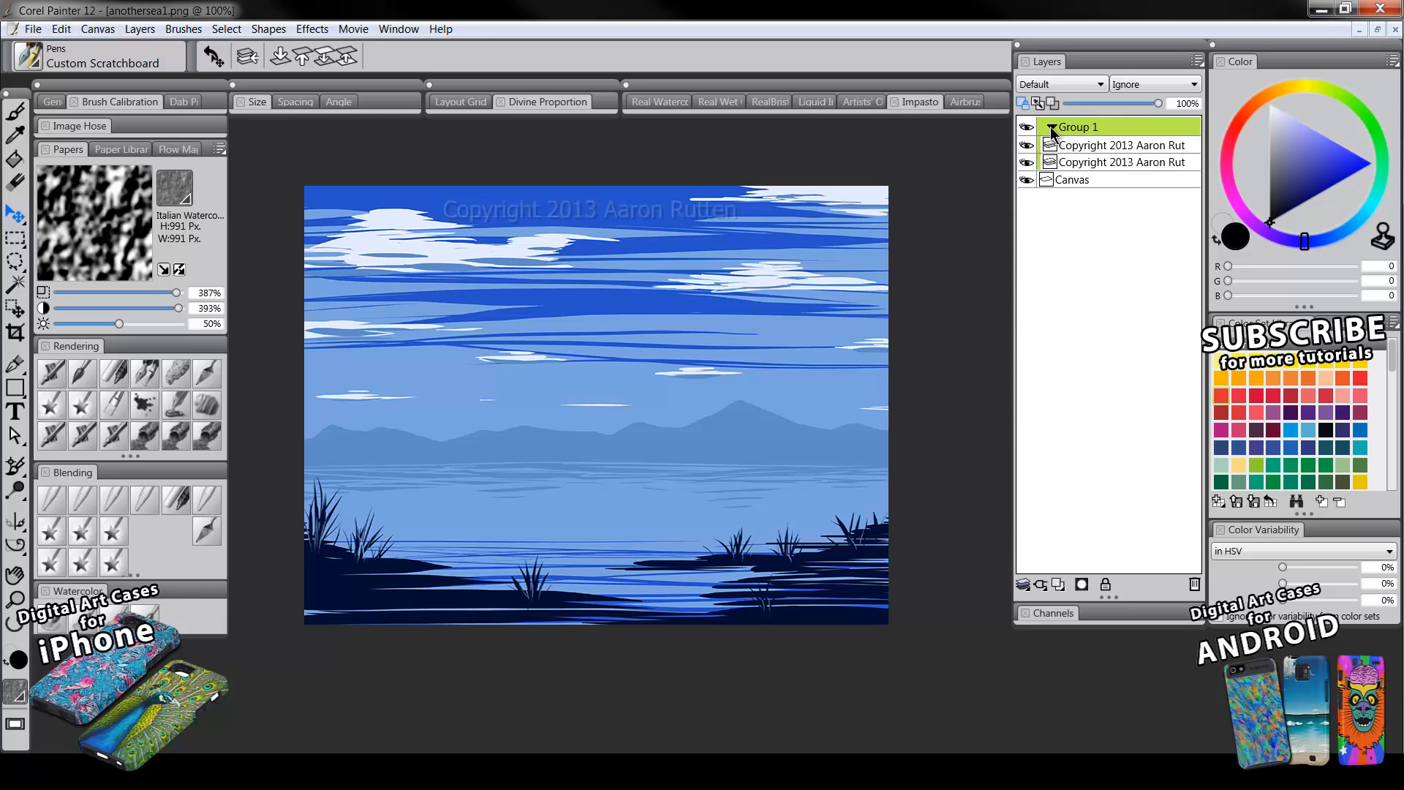
{"action": "left_click", "coordinate": [1051, 126]}
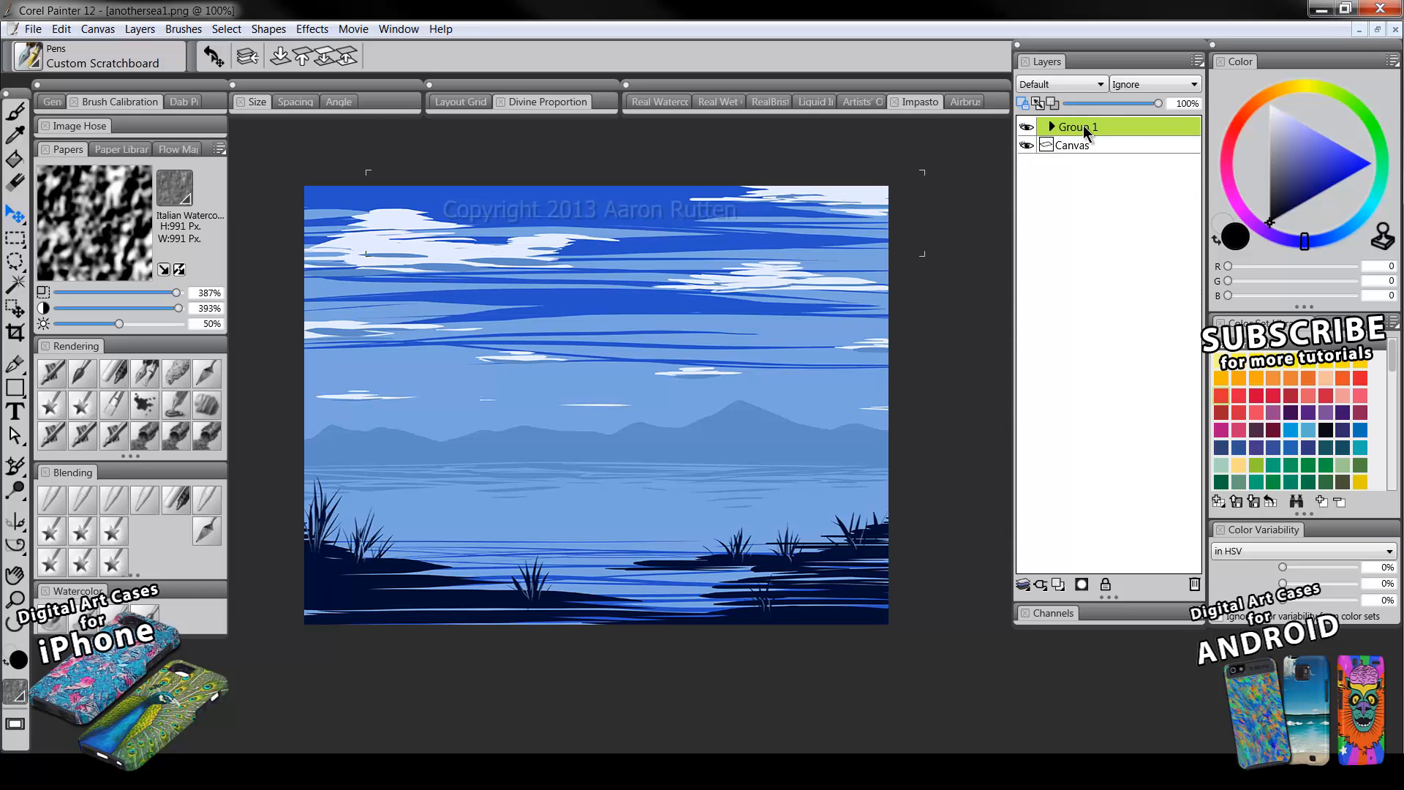
{"action": "left_click_drag", "start_coordinate": [684, 235], "coordinate": [562, 611]}
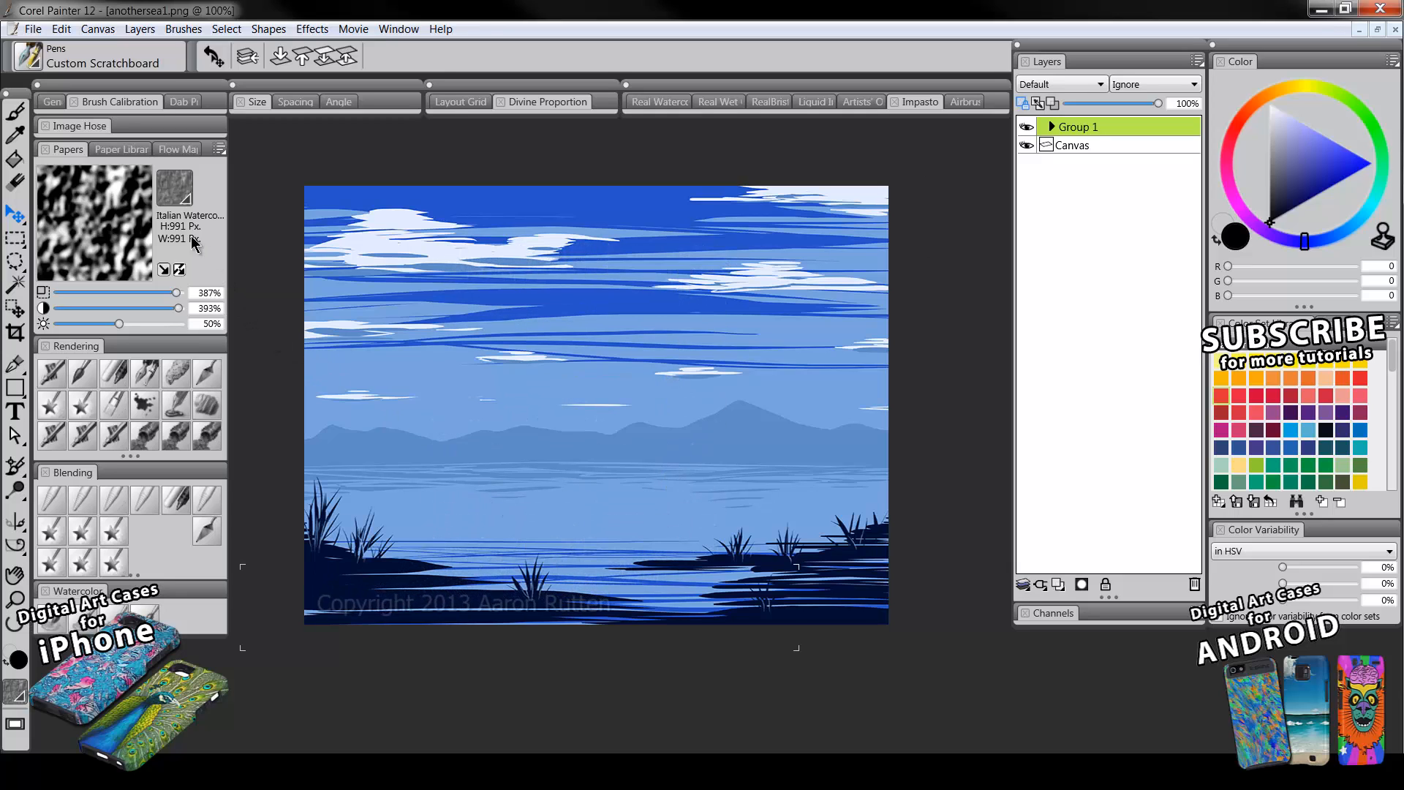
- Switch to the Transform tool and collapse the copyright group into a single layer
{"action": "left_click_drag", "start_coordinate": [18, 218], "coordinate": [66, 223]}
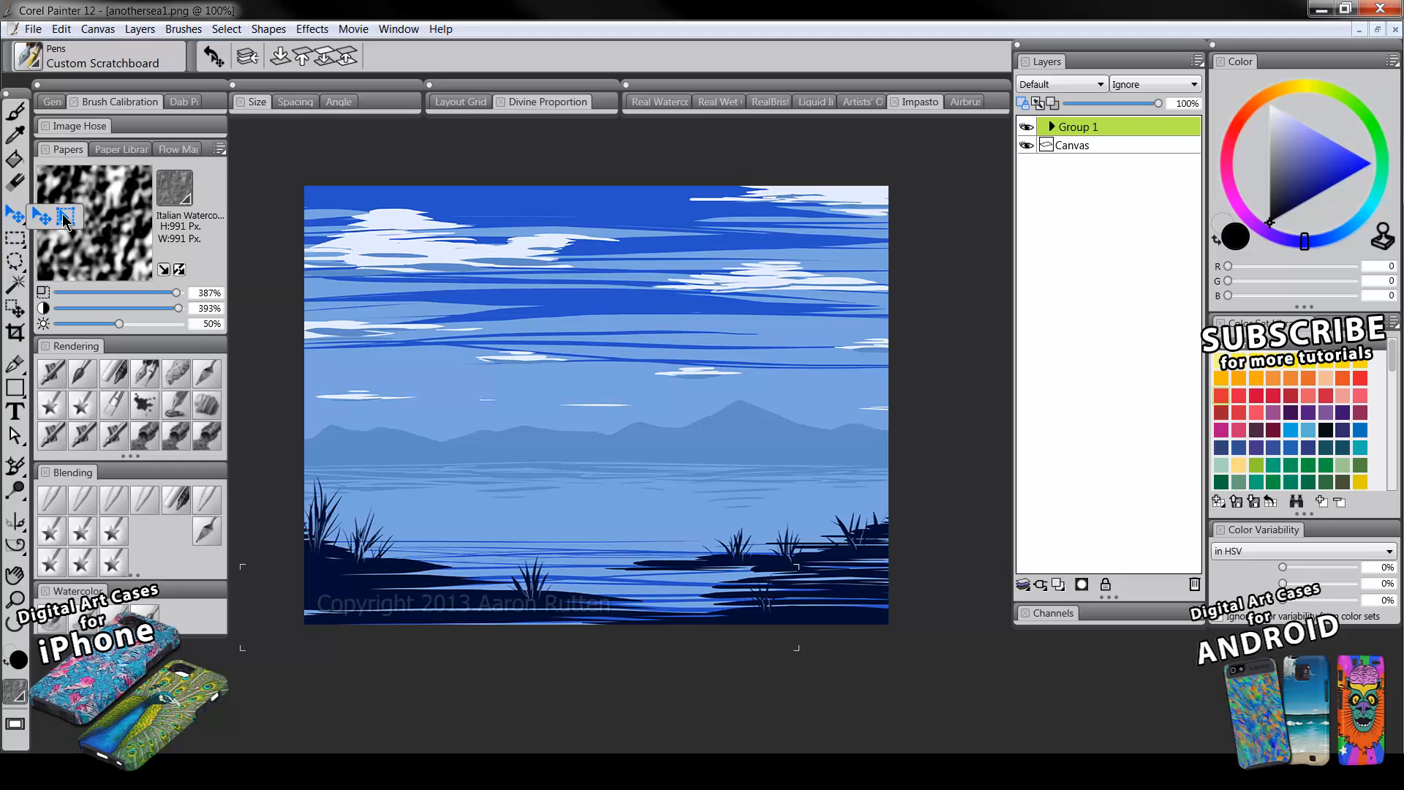
{"action": "left_click_drag", "start_coordinate": [63, 215], "coordinate": [63, 217]}
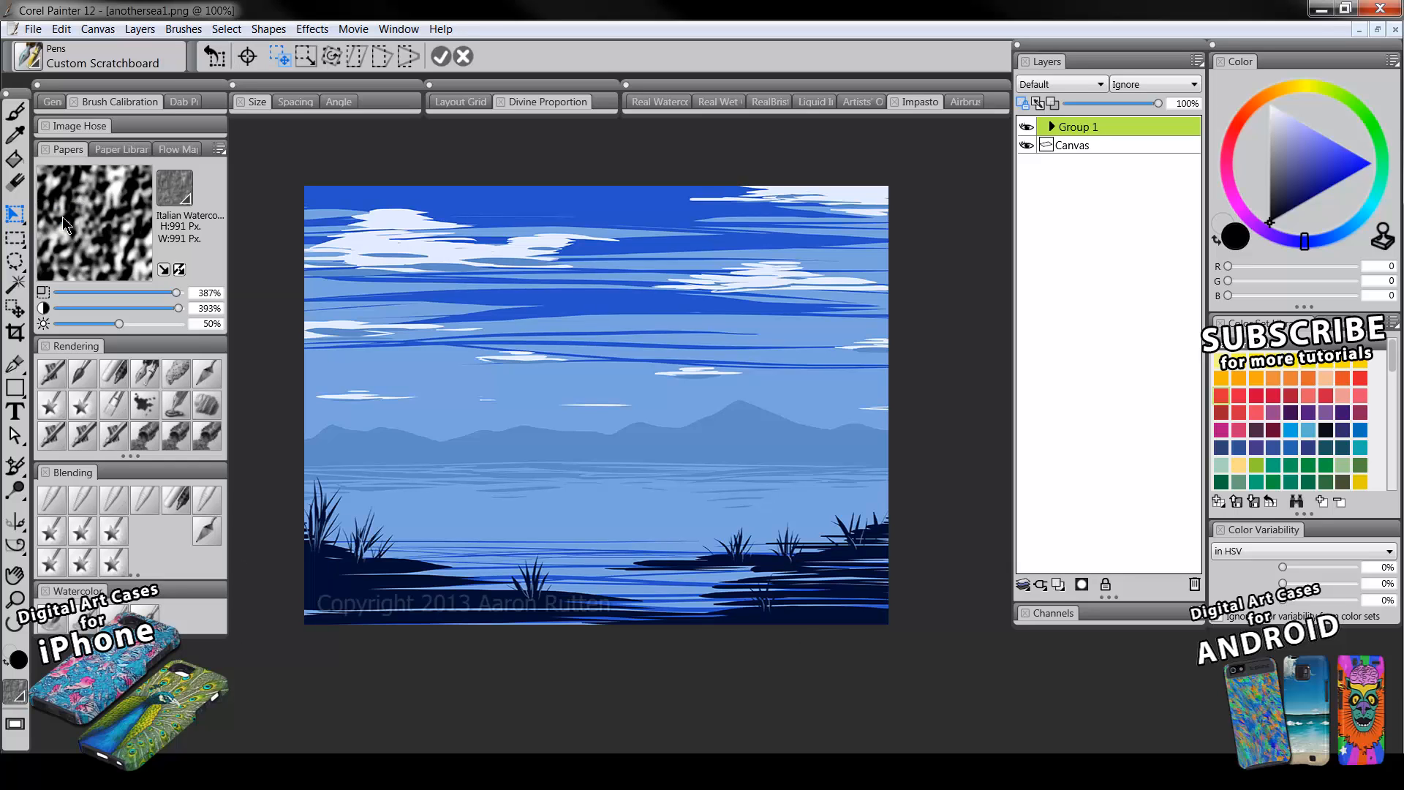
{"action": "left_click", "coordinate": [1052, 127]}
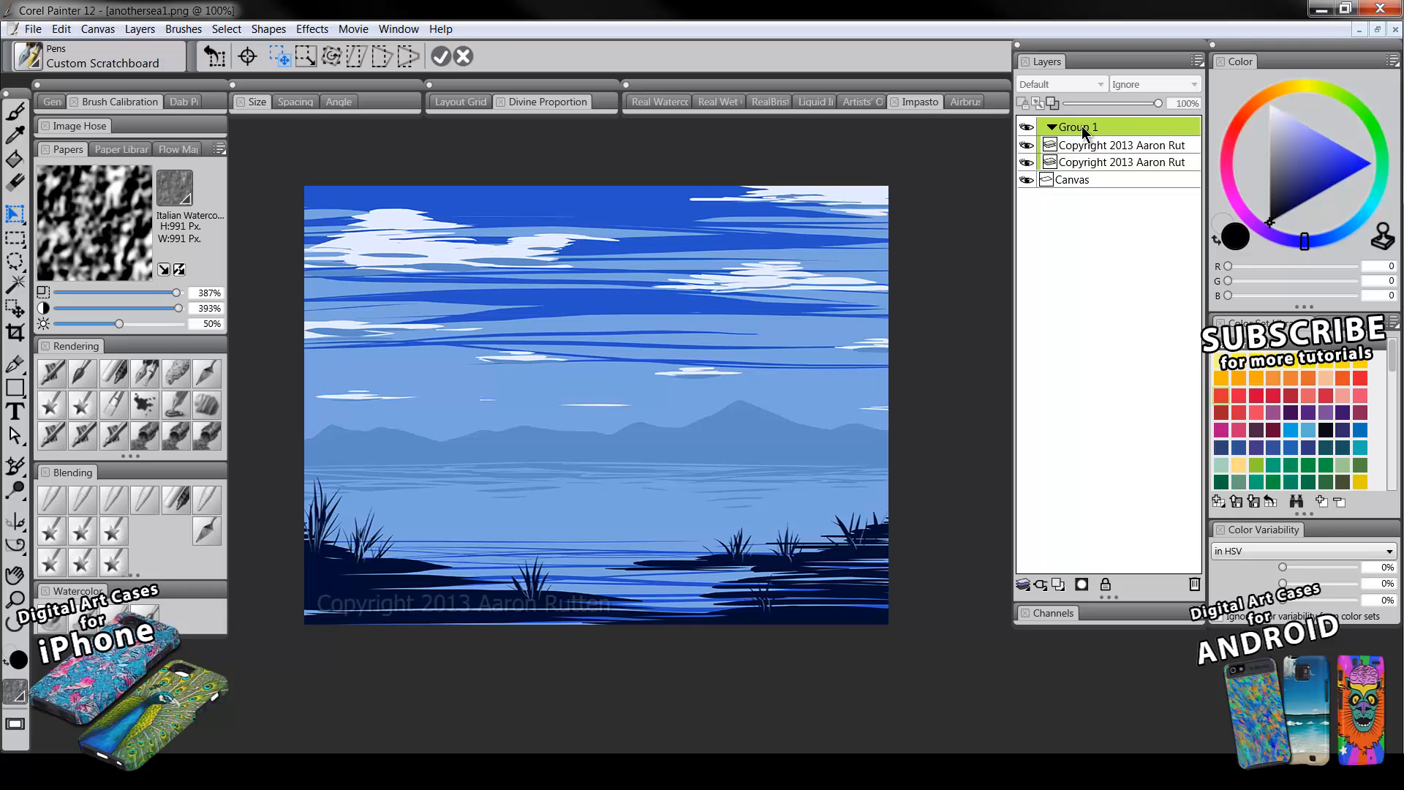
{"action": "key", "text": "ctrl+e"}
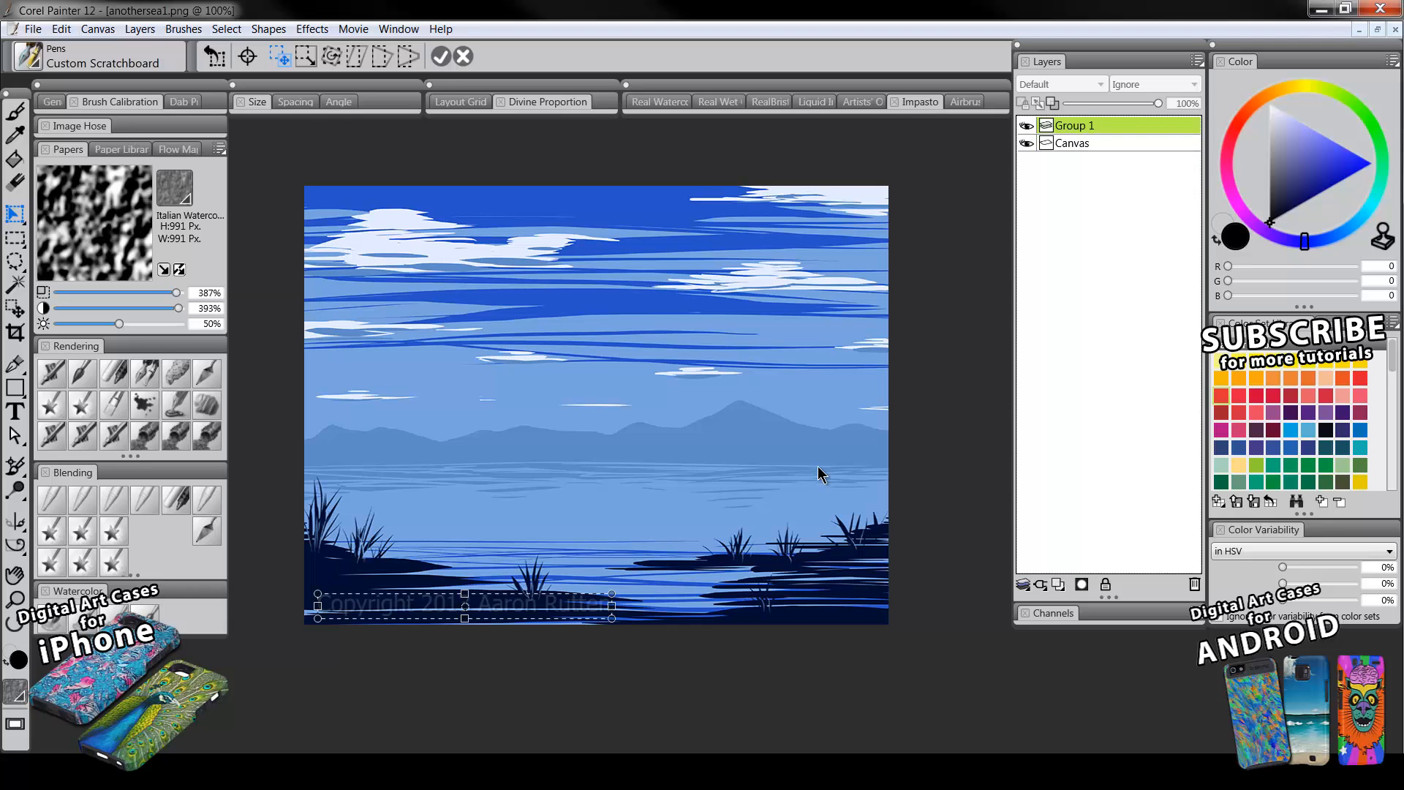
- Scale the copyright text down to about half its width, commit the transform, and shift the text slightly up
{"action": "left_click_drag", "start_coordinate": [610, 595], "coordinate": [552, 589]}
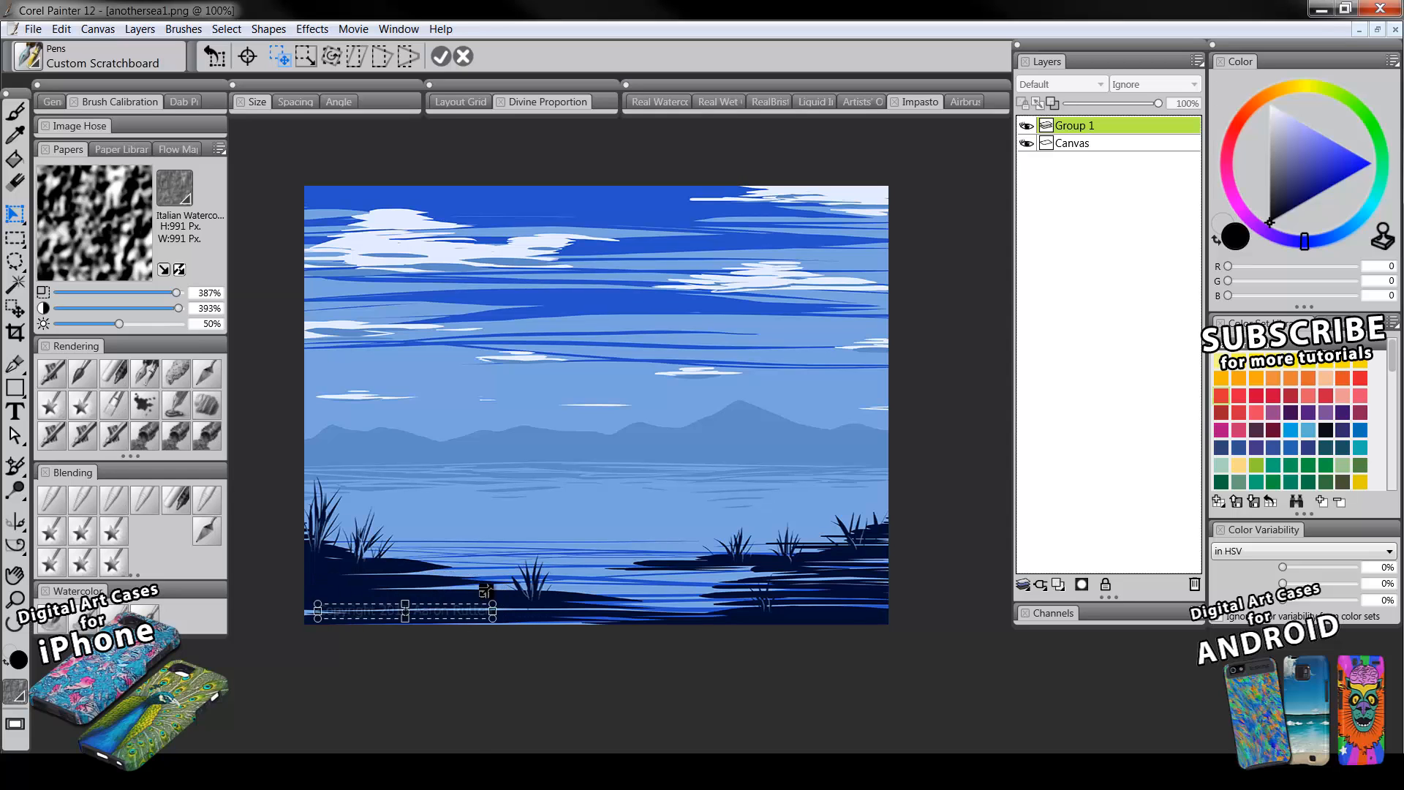
{"action": "left_click_drag", "start_coordinate": [493, 569], "coordinate": [455, 596]}
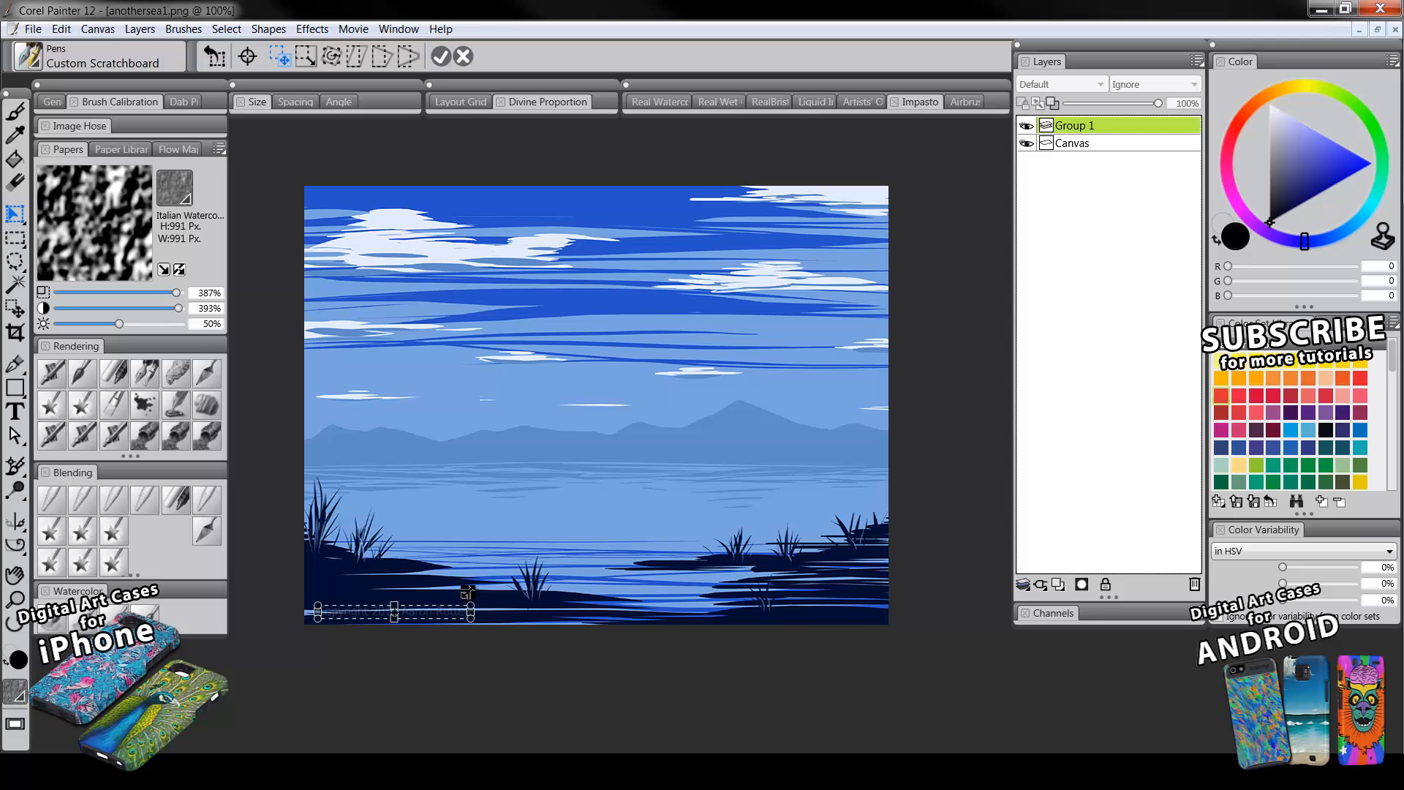
{"action": "left_click", "coordinate": [442, 62]}
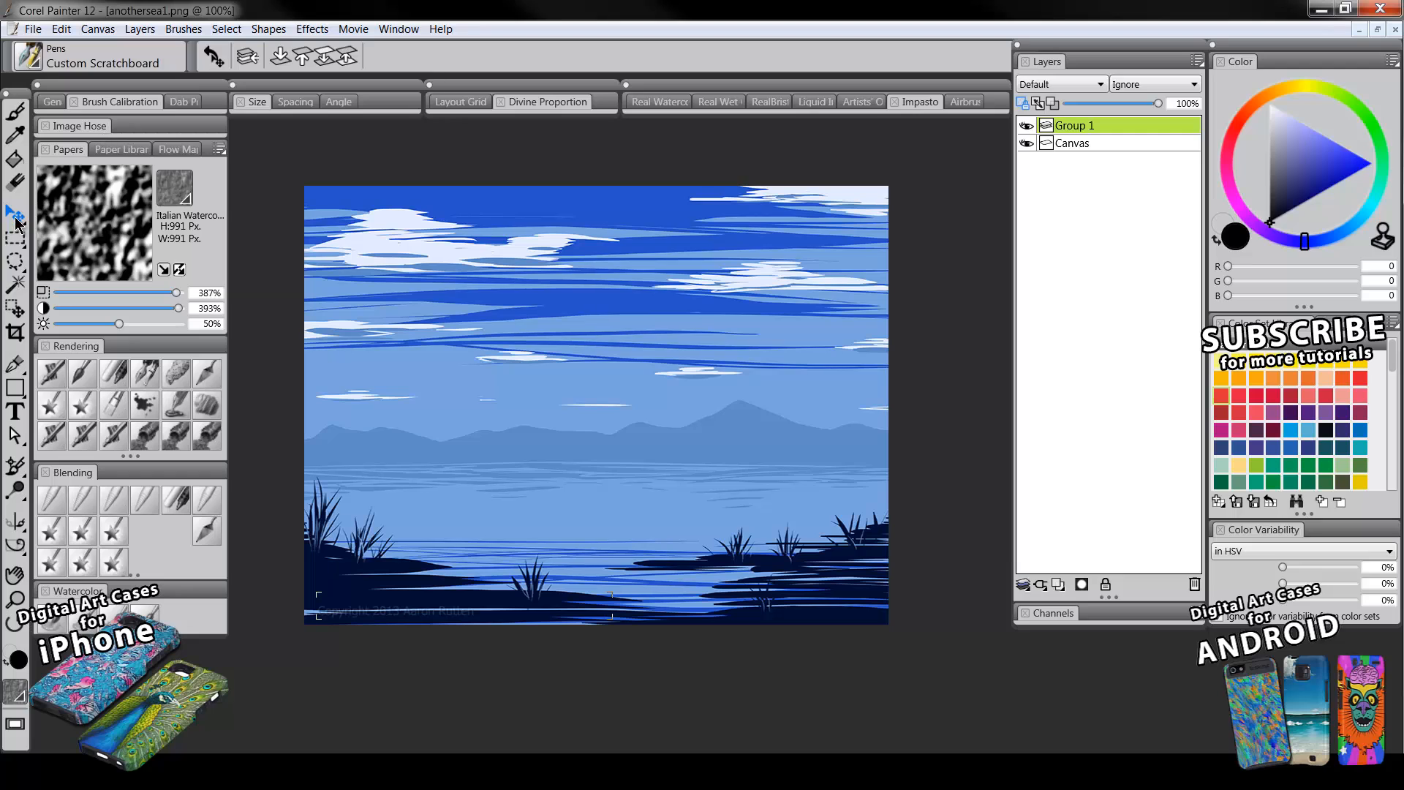
{"action": "mouse_move", "coordinate": [415, 611]}
{"action": "left_mouse_down"}
{"action": "mouse_move", "coordinate": [418, 600]}
{"action": "mouse_move", "coordinate": [417, 614]}
{"action": "left_mouse_up"}
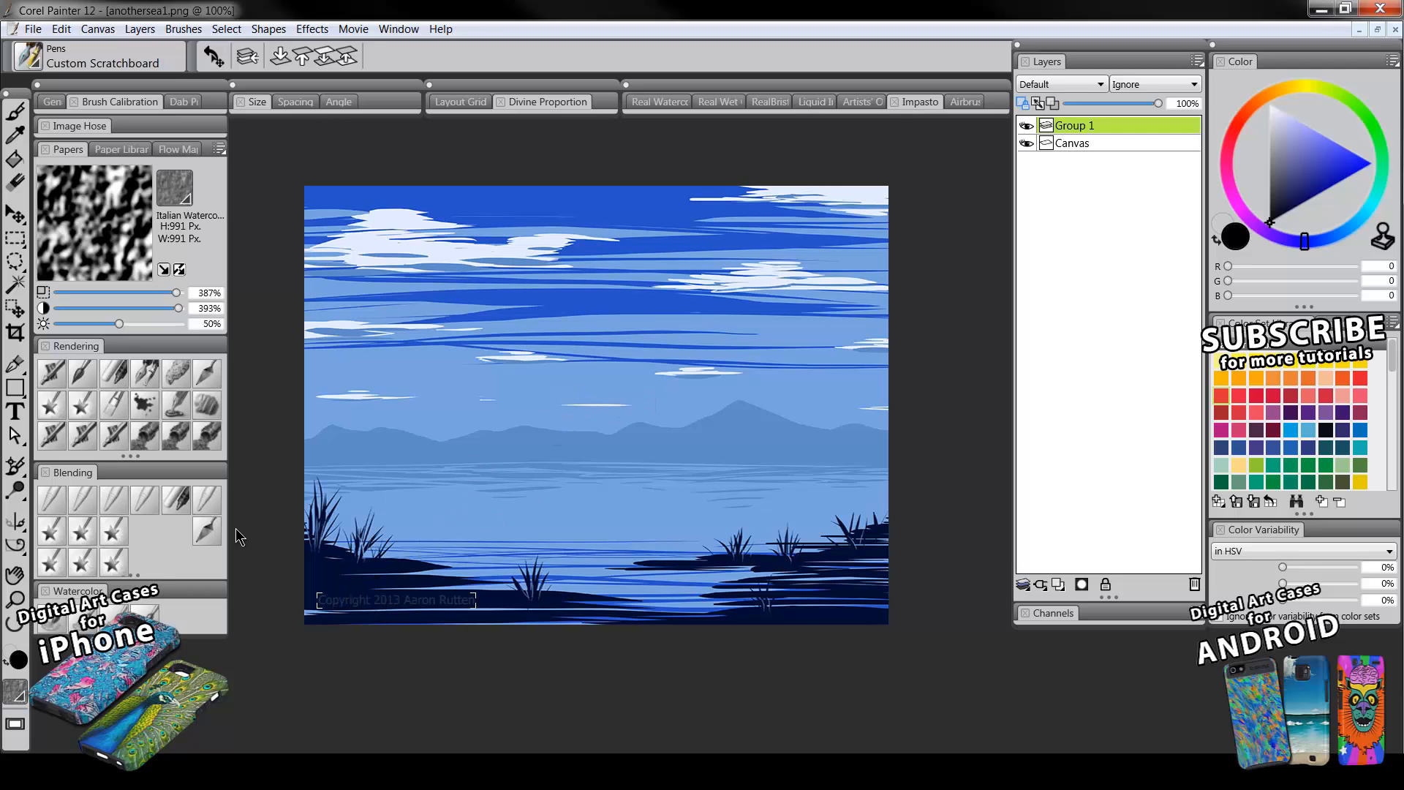
- Inspect the small watermark at 150% and 100% magnification with the interface palettes hidden
{"action": "left_click", "coordinate": [14, 599]}
{"action": "key", "text": "Tab"}
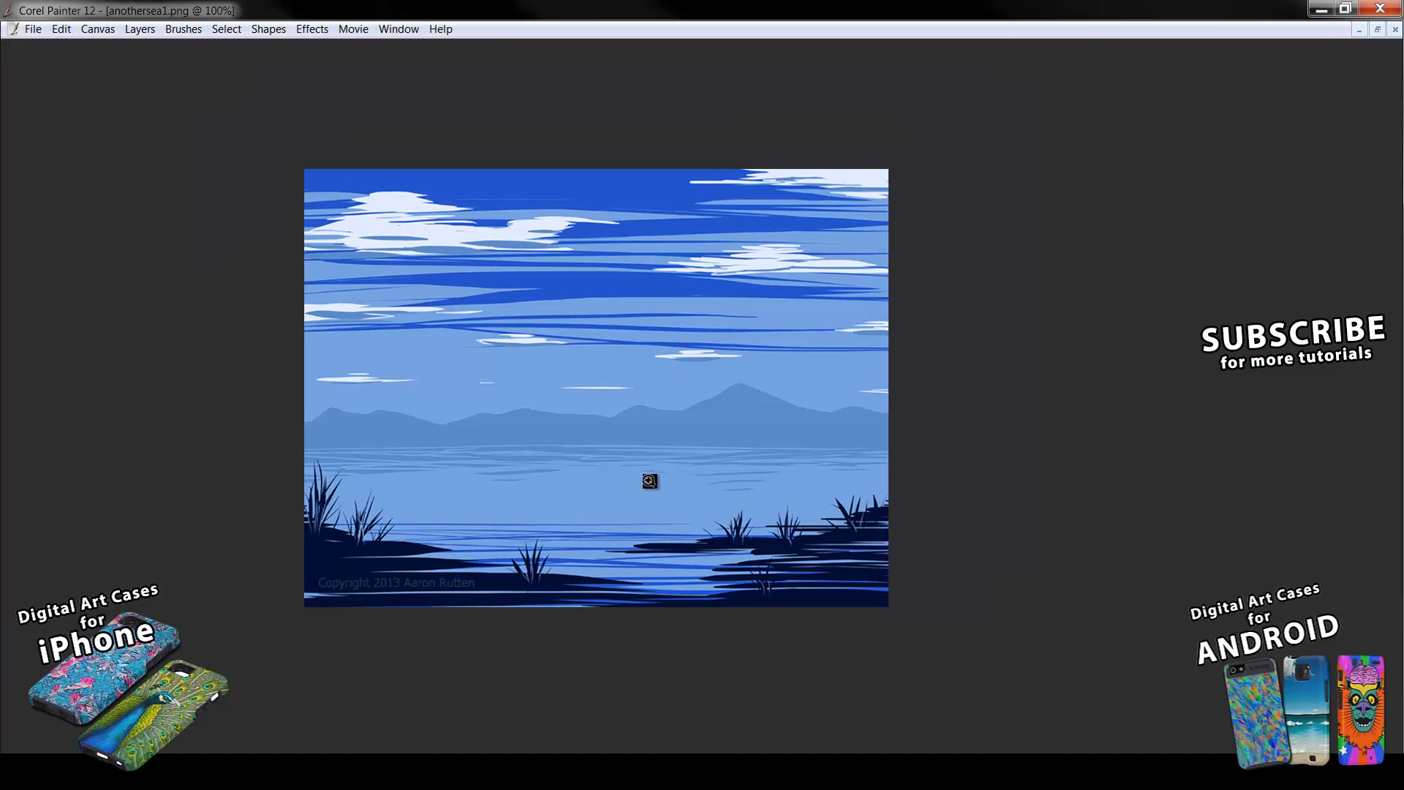
{"action": "left_click", "coordinate": [649, 480]}
{"action": "left_click_drag", "start_coordinate": [648, 480], "coordinate": [757, 521]}
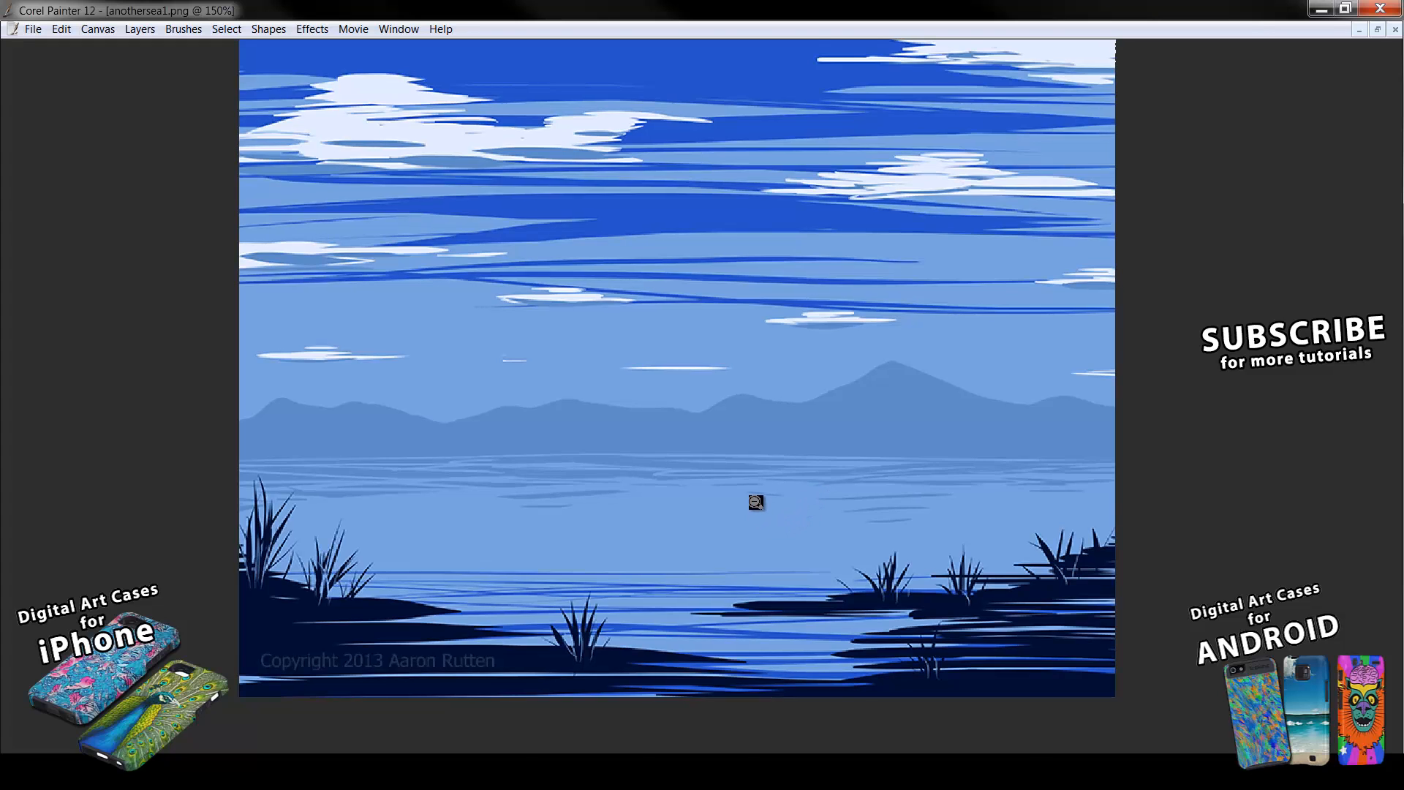
{"action": "left_click", "coordinate": [757, 505], "text": "alt"}
{"action": "left_click_drag", "start_coordinate": [780, 480], "coordinate": [767, 515]}
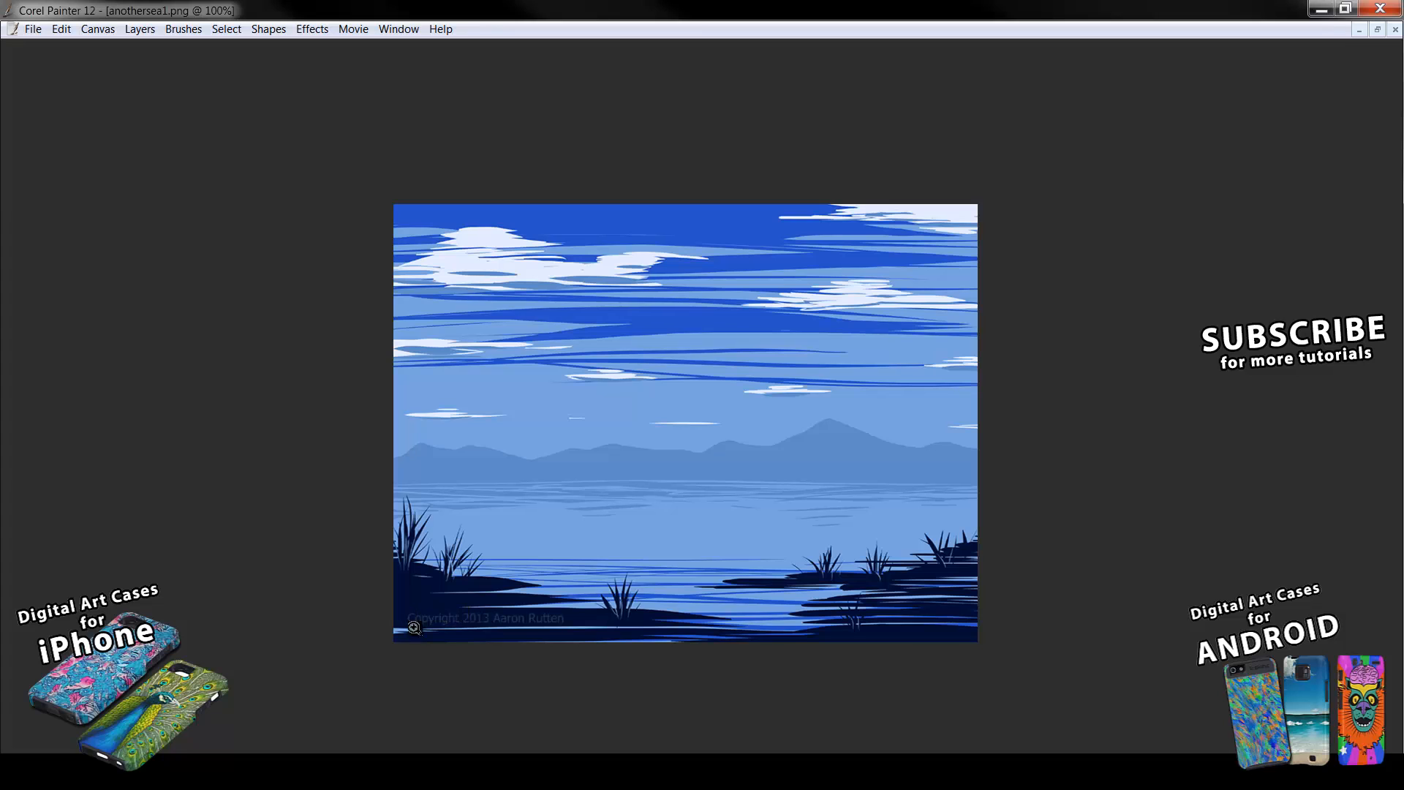
{"action": "key", "text": "Tab"}
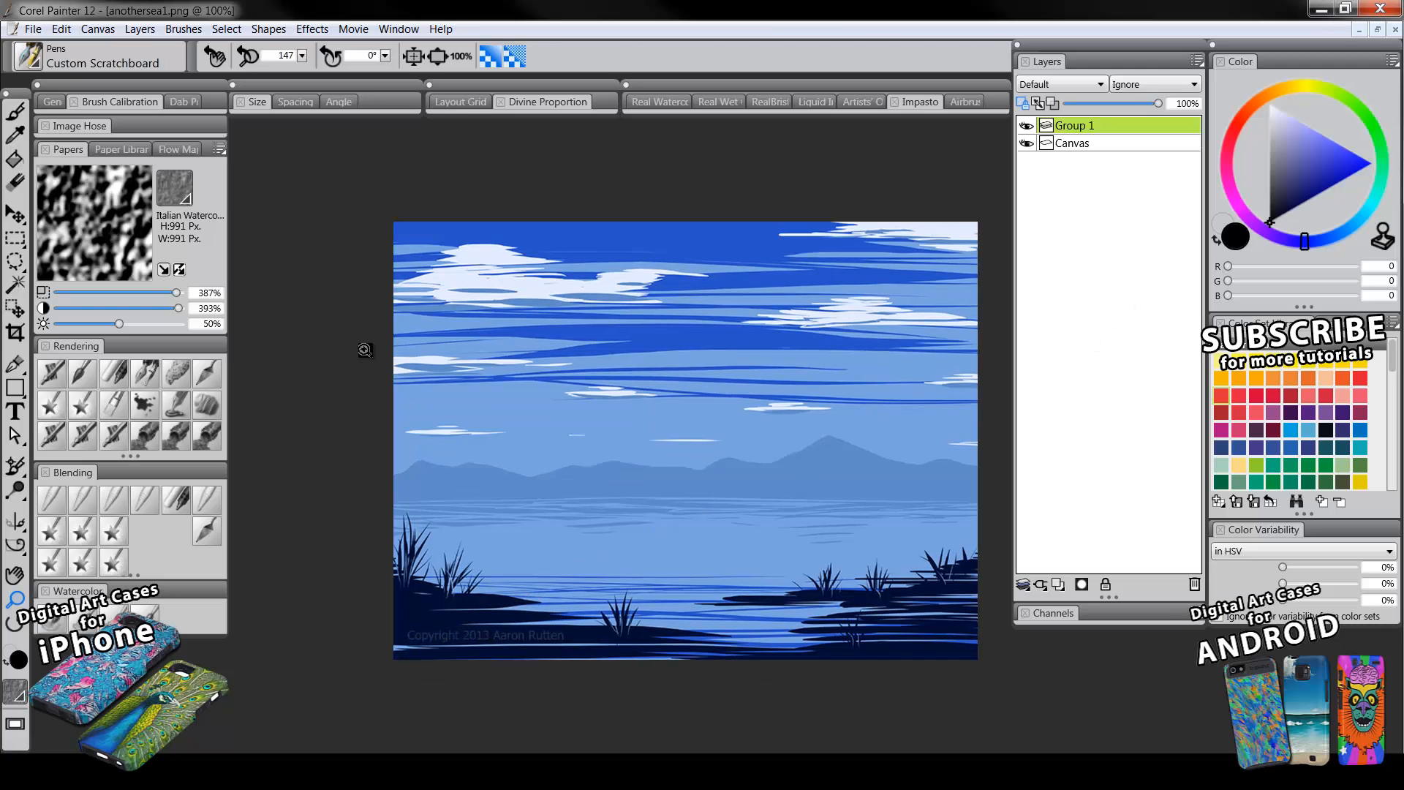
- Cover the copyright text with the sampled dark navy shoreline color on a new layer, and hide that layer
{"action": "key", "text": "b"}
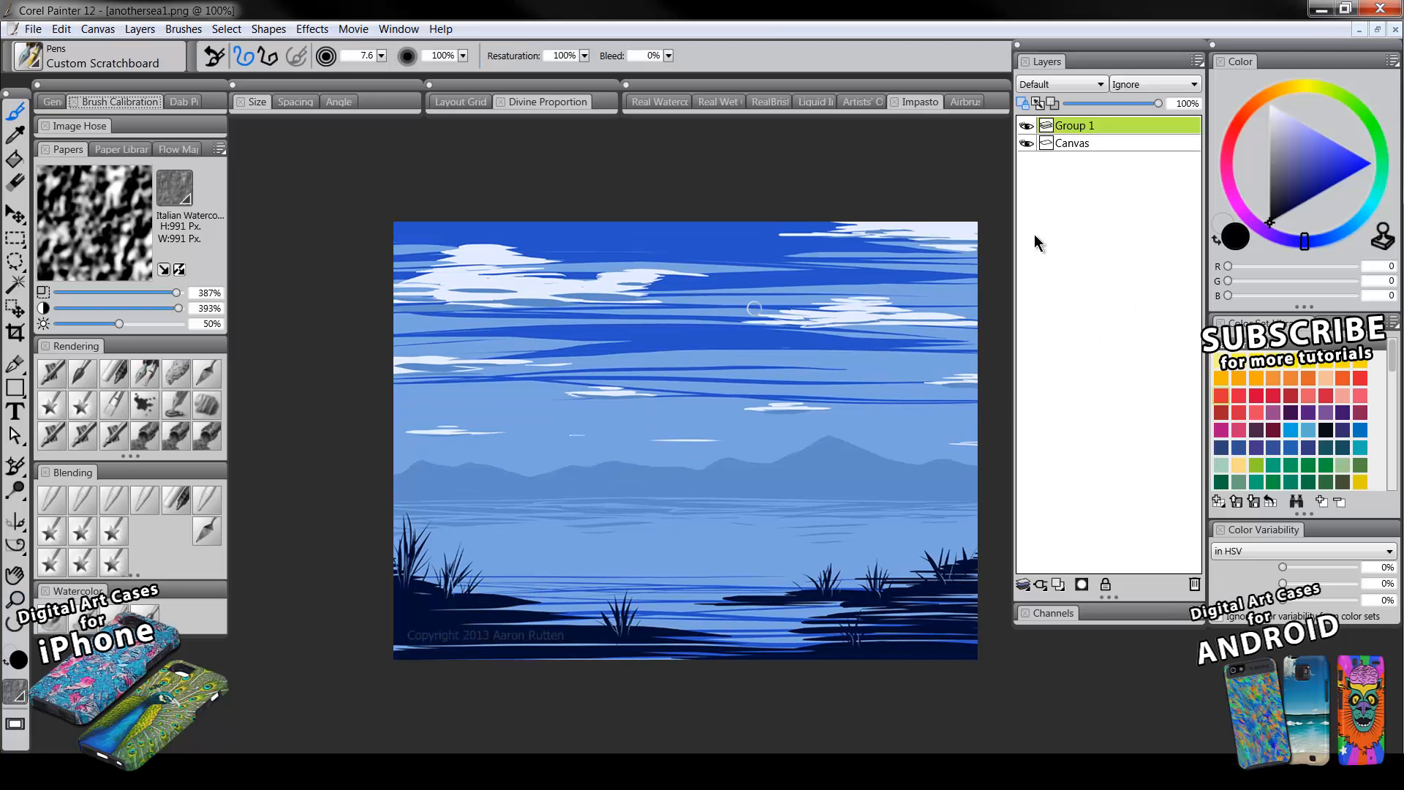
{"action": "left_click", "coordinate": [1060, 585]}
{"action": "left_click", "coordinate": [563, 622], "text": "alt"}
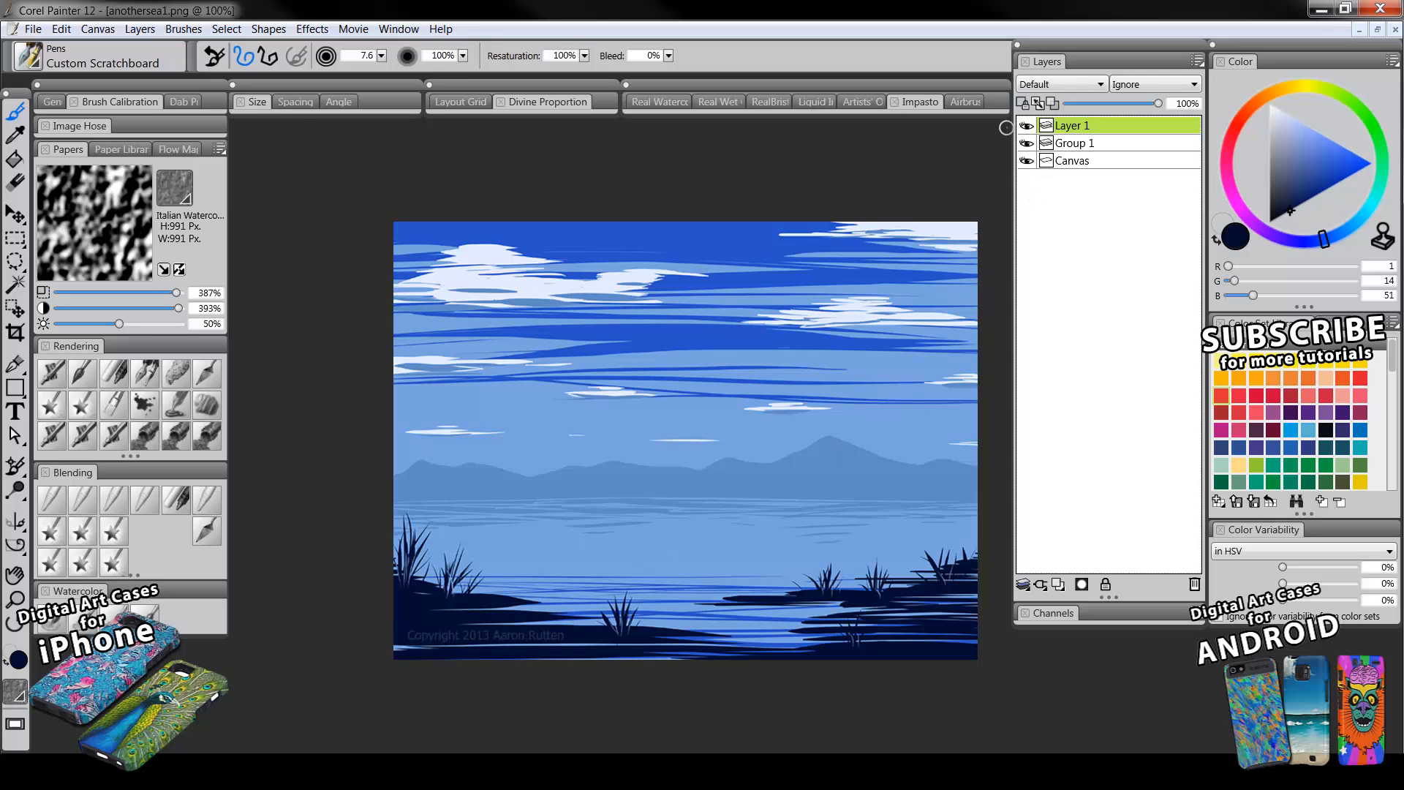
{"action": "mouse_move", "coordinate": [417, 627]}
{"action": "left_mouse_down"}
{"action": "mouse_move", "coordinate": [407, 636]}
{"action": "mouse_move", "coordinate": [571, 636]}
{"action": "left_mouse_up"}
{"action": "left_click_drag", "start_coordinate": [824, 489], "coordinate": [790, 494]}
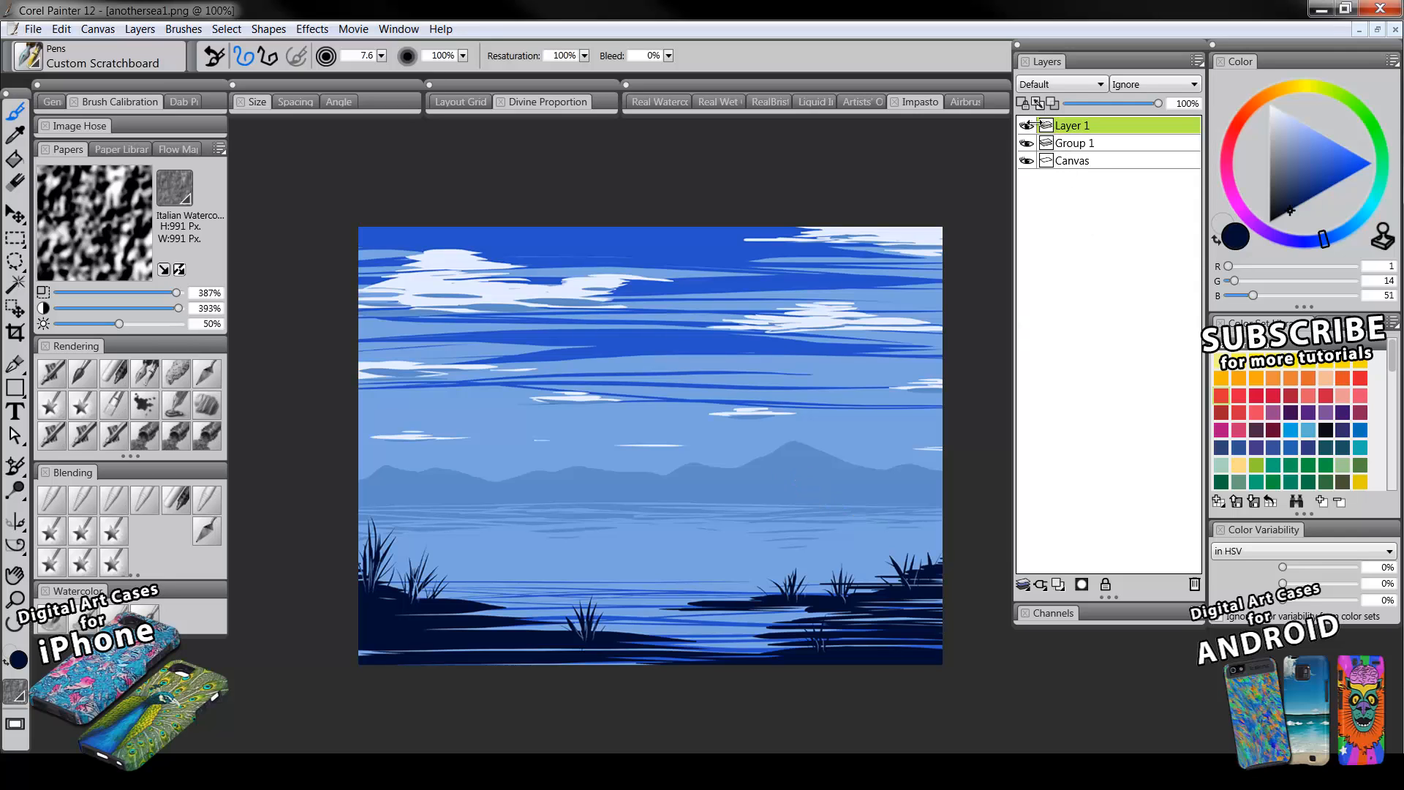
{"action": "left_click", "coordinate": [1027, 125]}
- Scatter eight copies of the copyright watermark layer across the painting's sky, mountains, water and shoreline
{"action": "left_click", "coordinate": [1078, 143]}
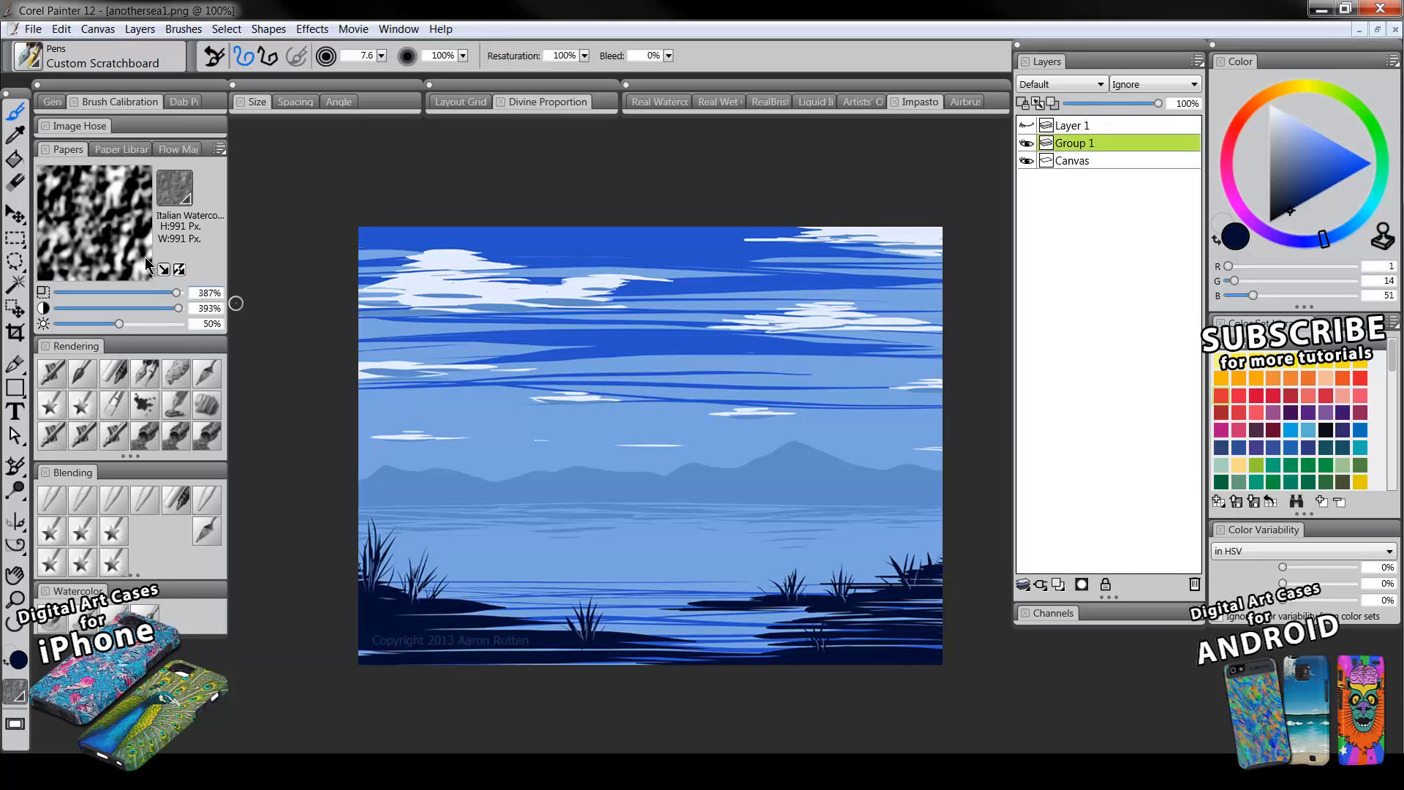
{"action": "key", "text": "f"}
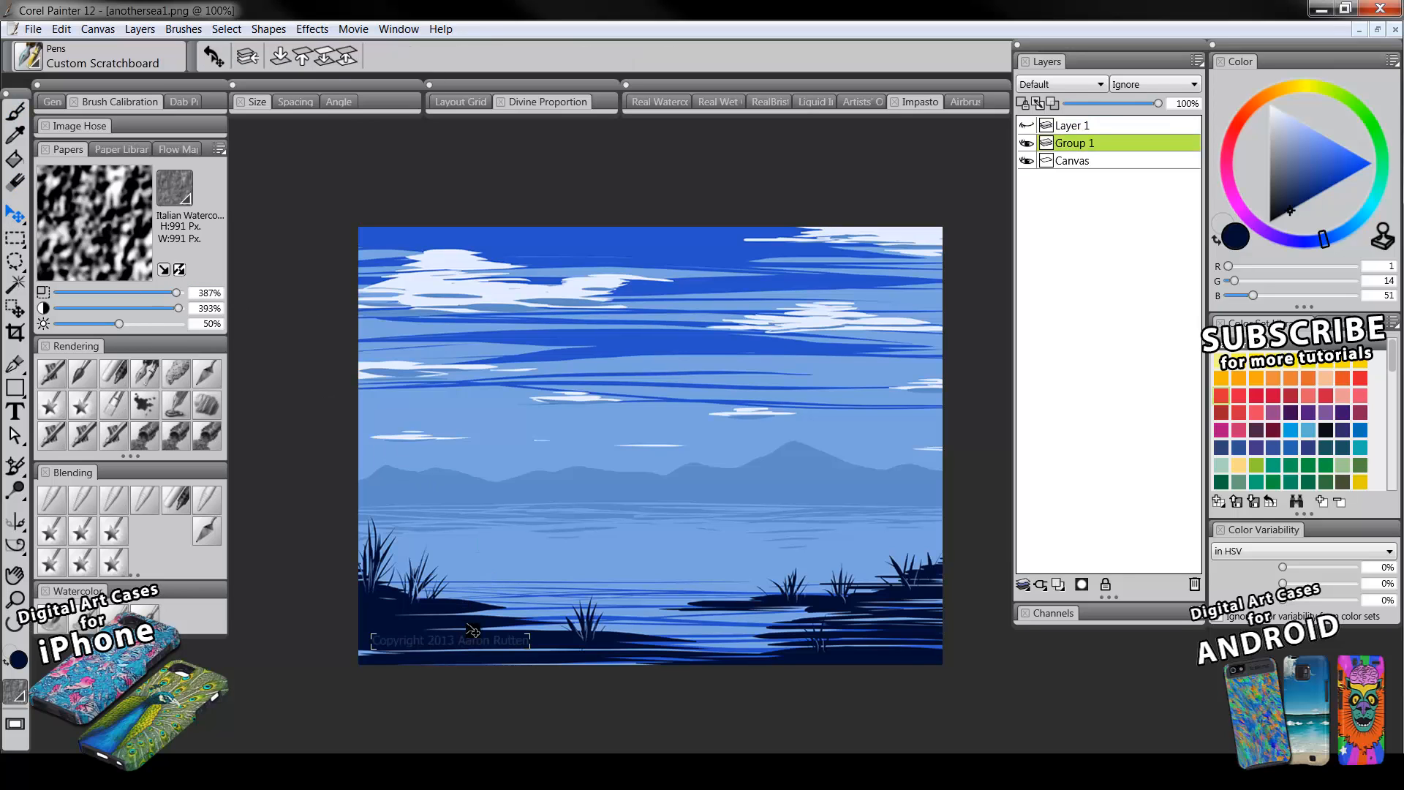
{"action": "left_click_drag", "start_coordinate": [477, 635], "coordinate": [534, 349]}
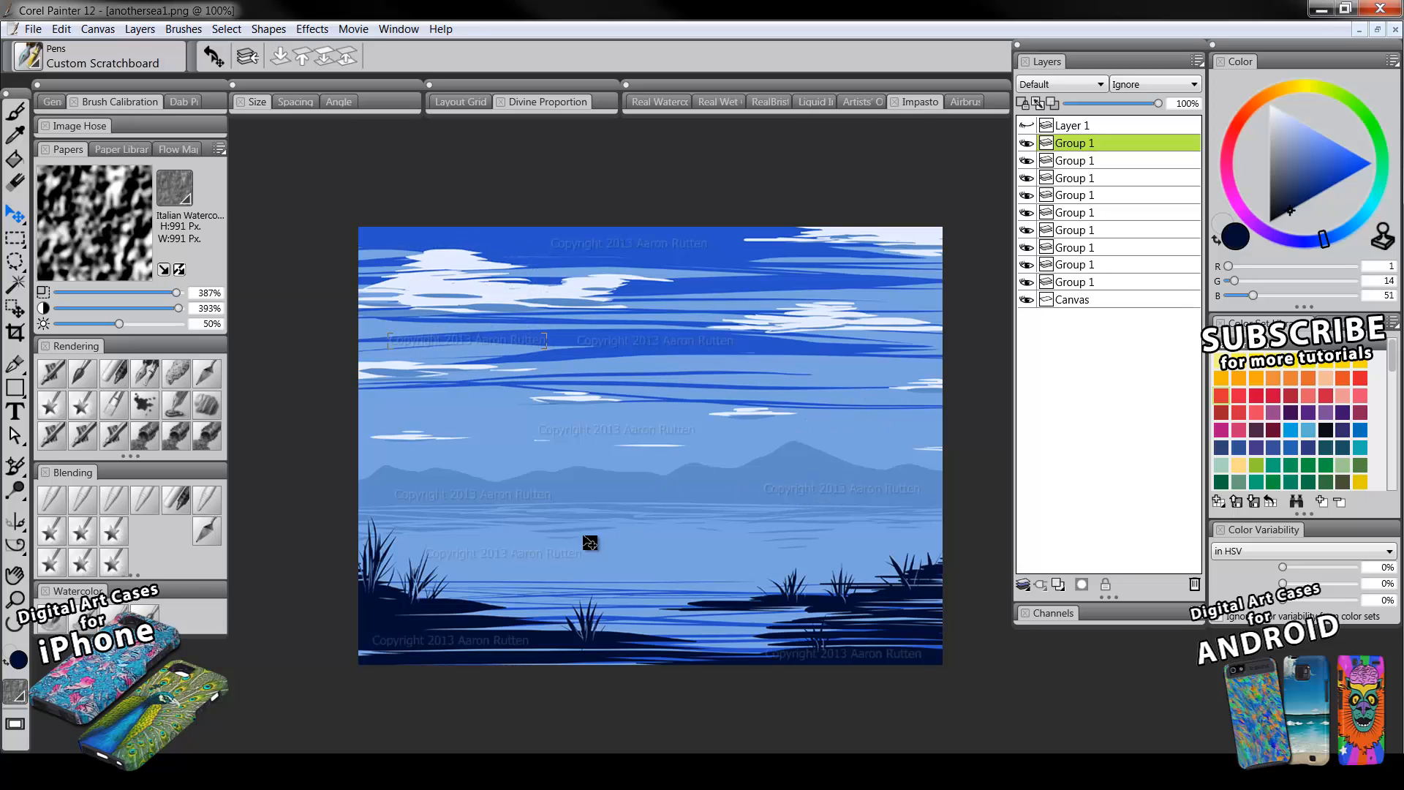